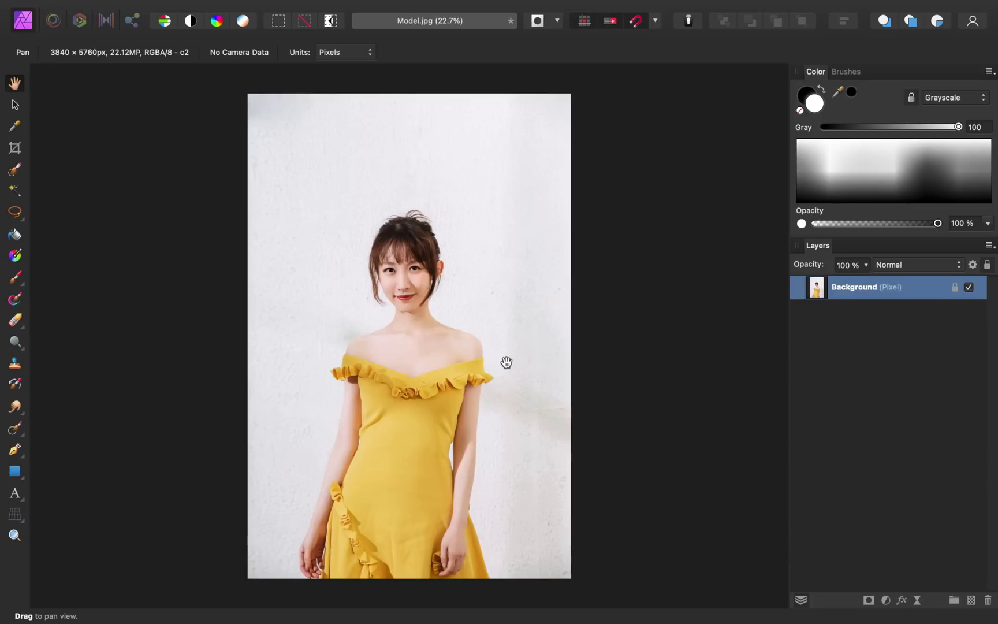
Paint a broad selection over the yellow dress with an enlarged selection brush
left_click(21, 177)
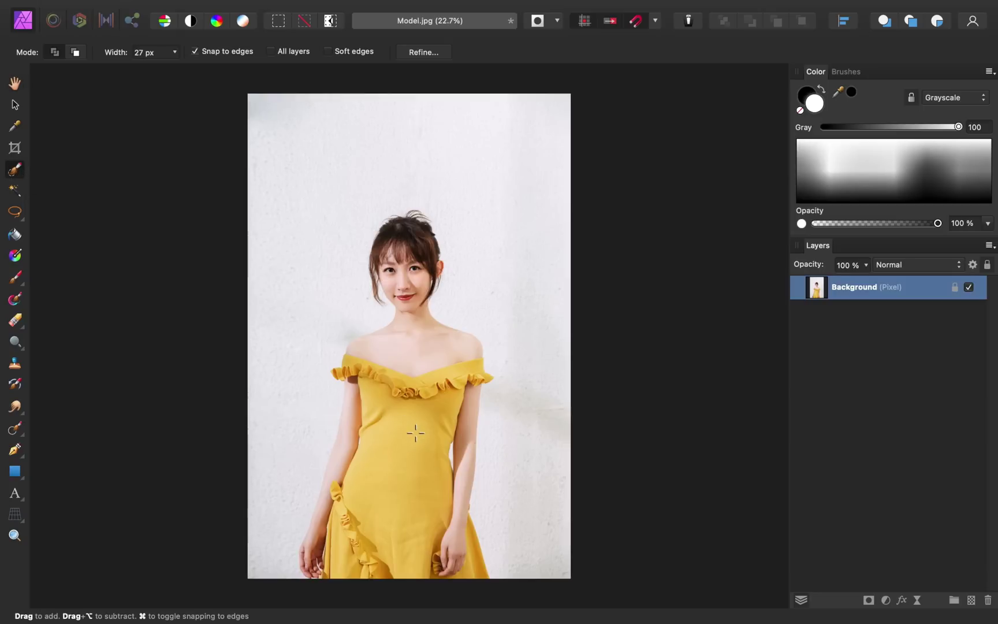
key("bracketright")
key("bracketright")
key("bracketright")
key("bracketright")
key("bracketright")
key("bracketright")
key("bracketright")
key("bracketright")
key("bracketright")
key("bracketright")
key("bracketright")
key("bracketright")
key("bracketright")
key("bracketright")
key("bracketright")
key("bracketright")
key("bracketright")
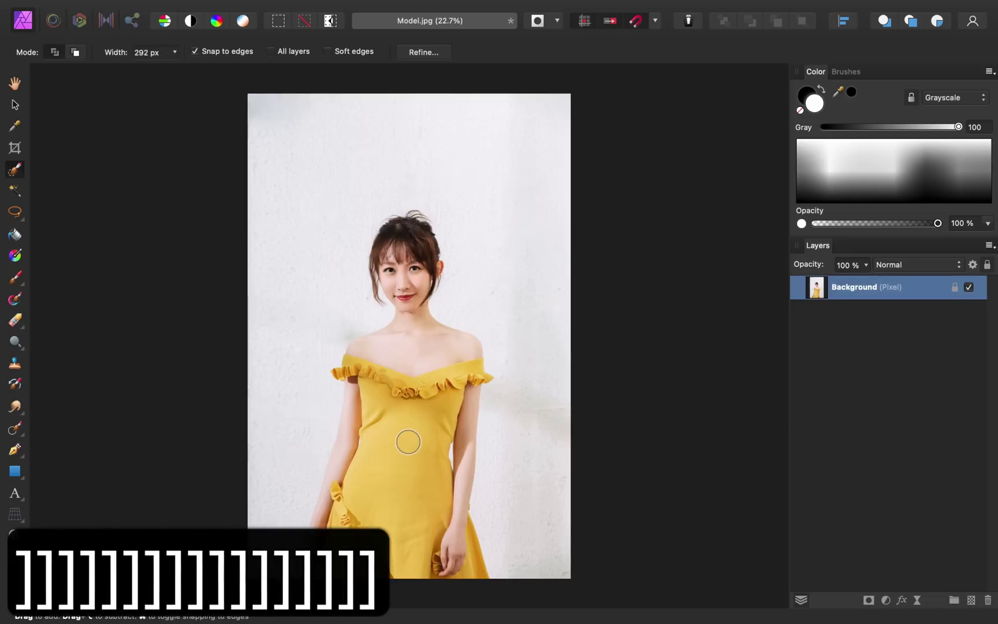
mouse_move(409, 446)
left_mouse_down()
mouse_move(406, 411)
mouse_move(371, 527)
mouse_move(335, 558)
mouse_move(475, 586)
left_mouse_up()
Shrink the brush to 18 px and tidy the selection edge along the hand and arm
scroll(346, 381, "up", 5)
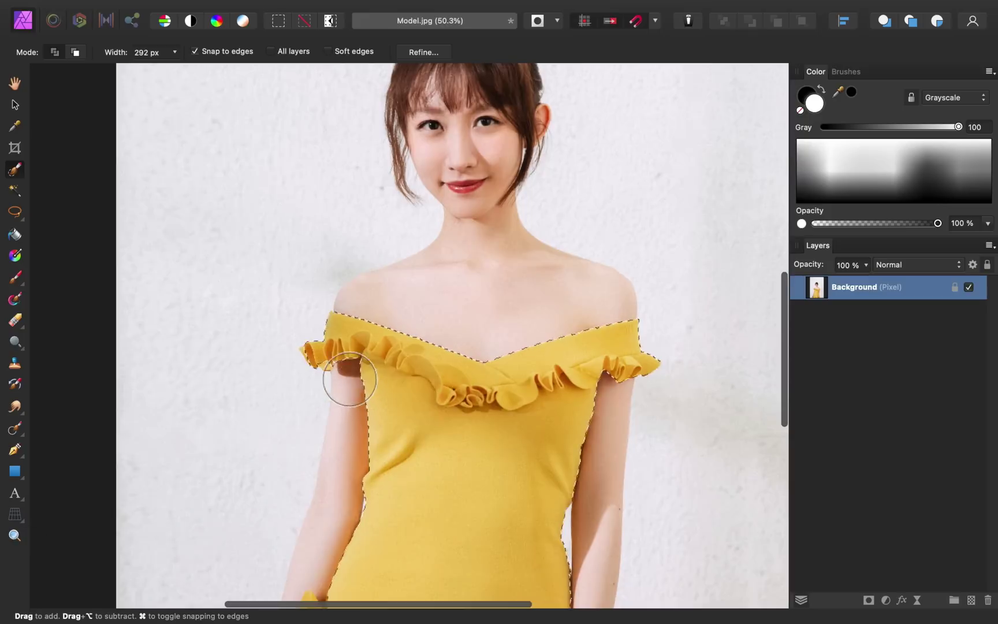
key("bracketleft")
key("bracketleft")
key("bracketleft")
key("bracketleft")
key("bracketleft")
key("bracketleft")
key("bracketleft")
key("bracketleft")
key("bracketleft")
key("bracketleft")
scroll(391, 382, "up", 4)
key("bracketleft")
key("bracketleft")
key("bracketleft")
key("bracketleft")
key("bracketleft")
key("bracketleft")
key("bracketleft")
key("bracketleft")
key("bracketleft")
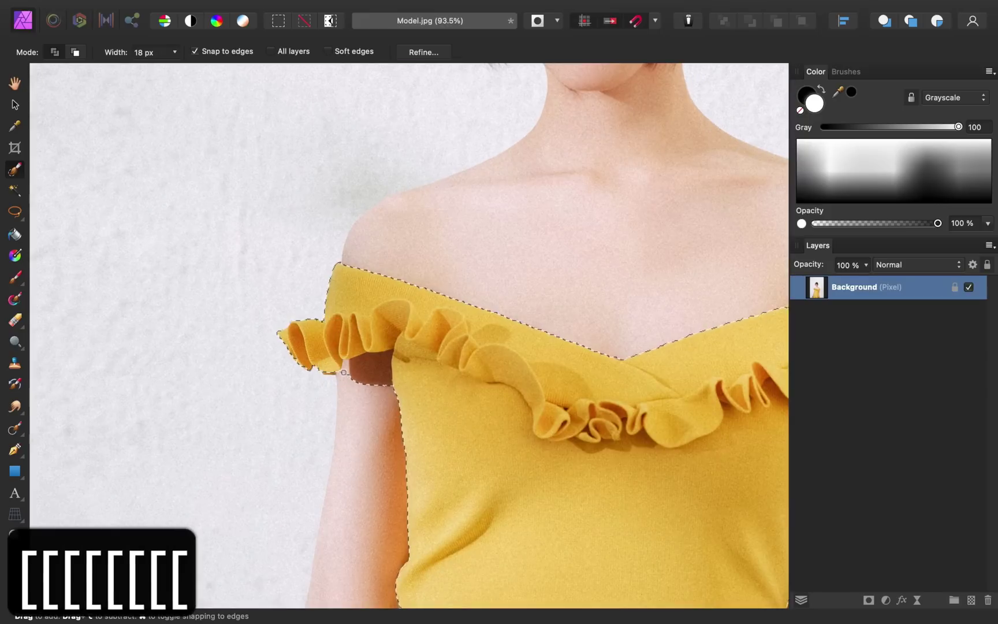
scroll(347, 376, "down", 7)
scroll(348, 376, "down", 6)
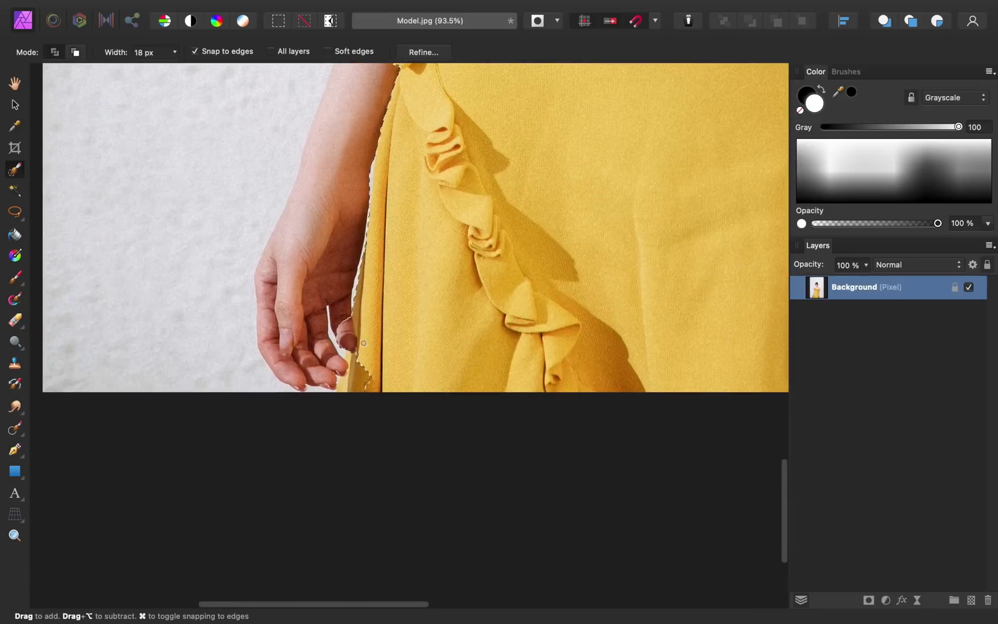
scroll(349, 375, "right", 10)
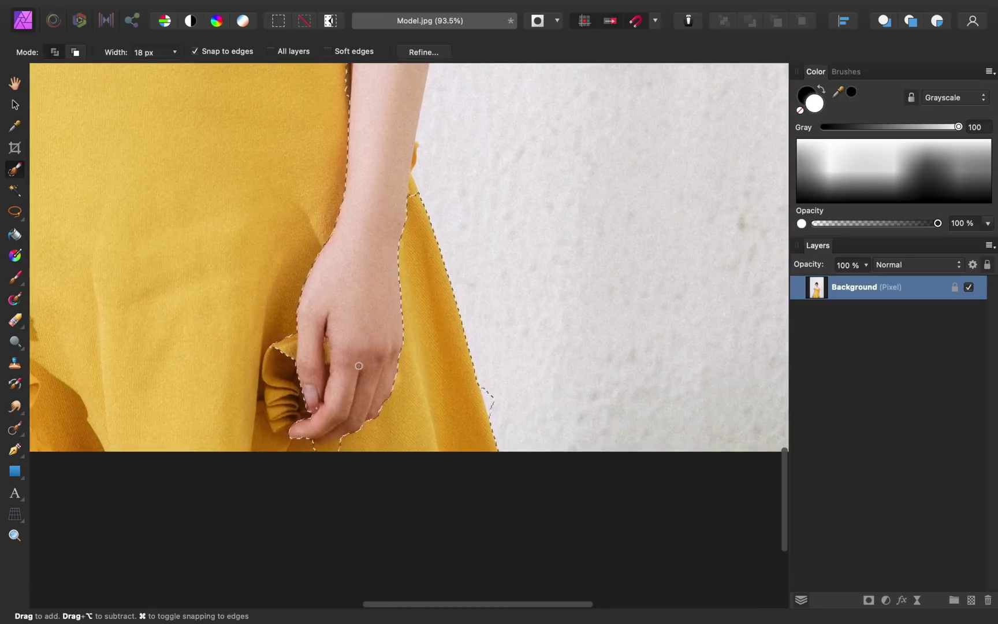
mouse_move(338, 445)
left_mouse_down()
mouse_move(317, 434)
mouse_move(347, 434)
mouse_move(347, 455)
mouse_move(334, 447)
mouse_move(492, 393)
mouse_move(495, 417)
mouse_move(410, 199)
mouse_move(420, 148)
mouse_move(410, 183)
mouse_move(420, 149)
mouse_move(411, 174)
left_mouse_up()
scroll(458, 176, "up", 5)
scroll(457, 176, "left", 4)
scroll(458, 177, "down", 6)
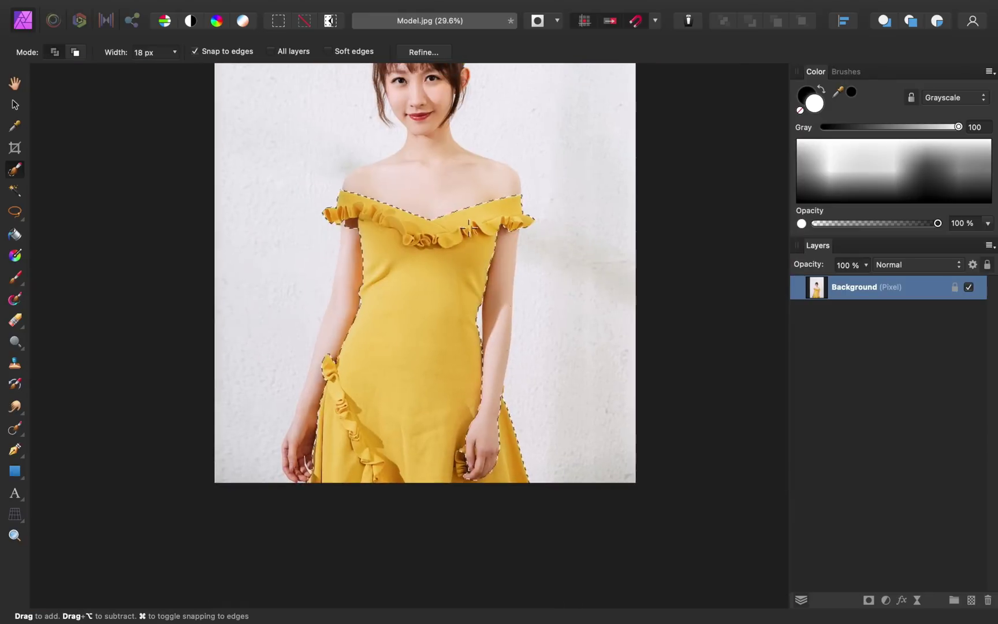
Apply Refine Selection to the dress with matte edges at 10% border width
left_click(438, 52)
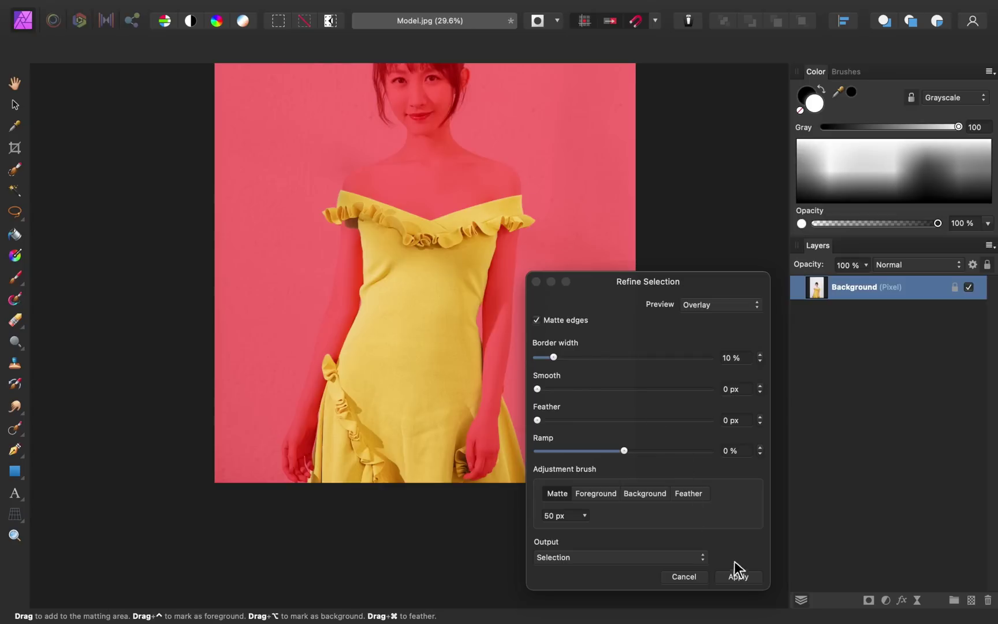
left_click(752, 577)
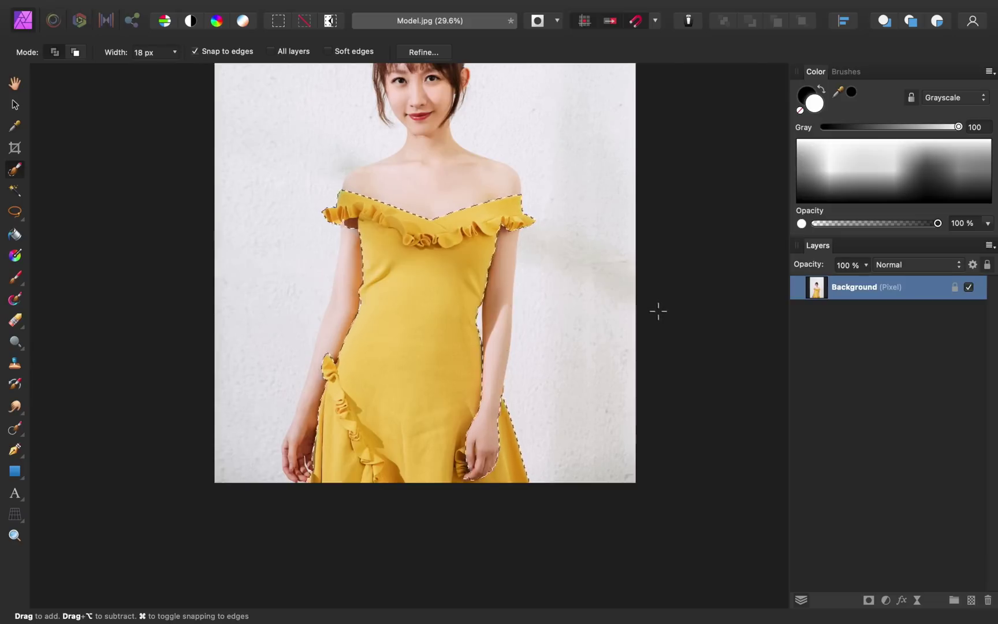
Add an HSL adjustment with a 26.4° hue shift, turning the dress orange-red
left_click(887, 604)
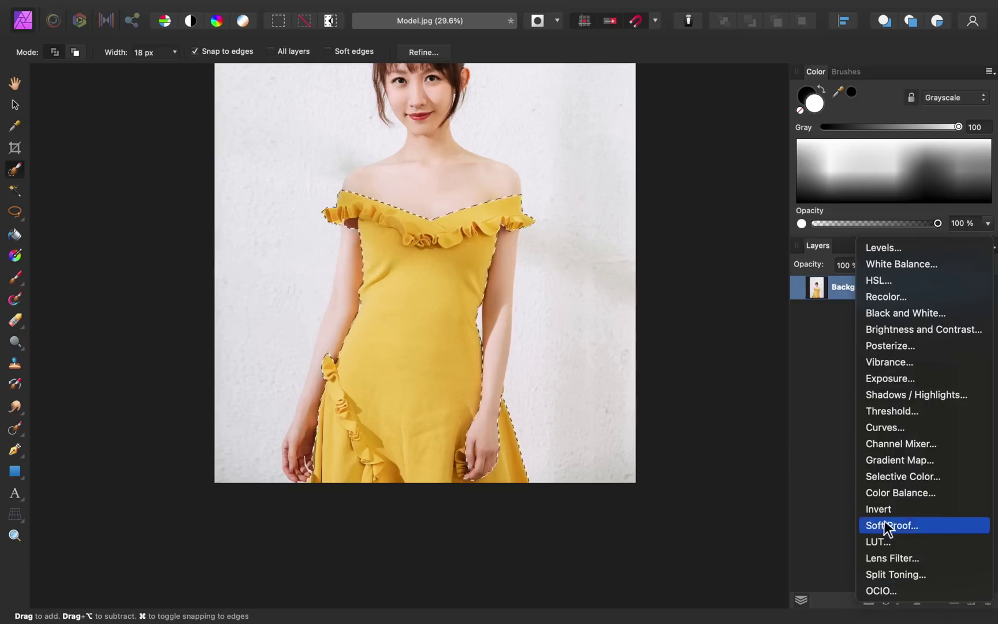
left_click(929, 283)
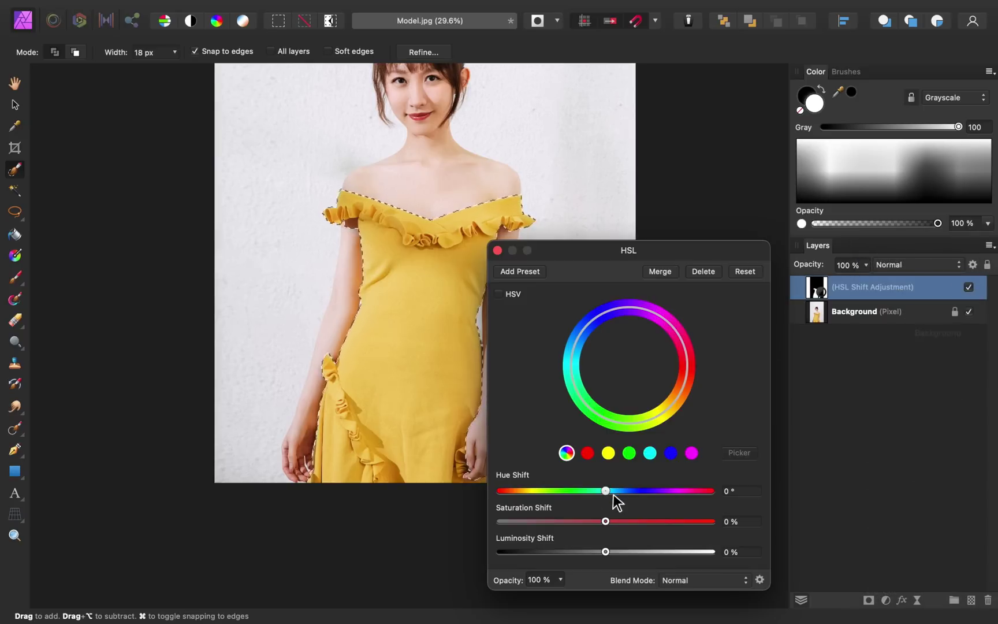
mouse_move(605, 491)
left_mouse_down()
mouse_move(578, 490)
mouse_move(621, 491)
left_mouse_up()
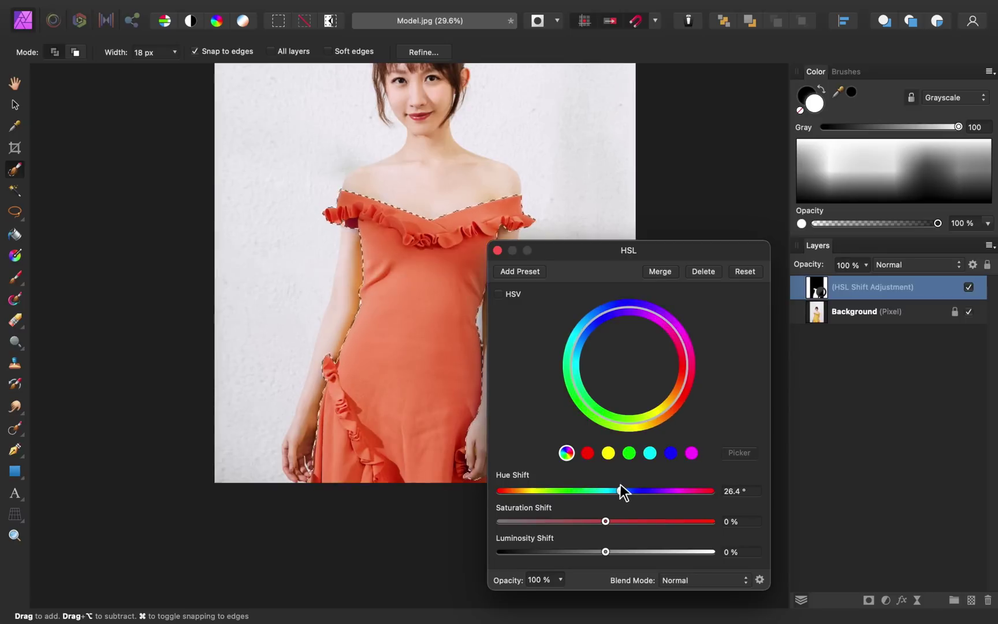
left_click(498, 251)
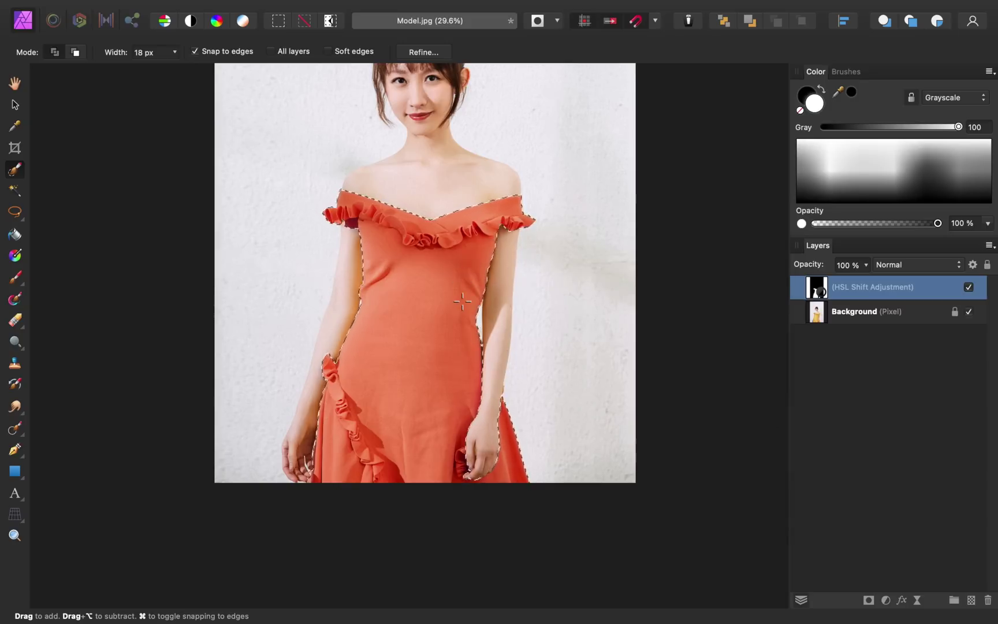
Deselect with Cmd+D so the orange-red dress is shown without a selection
key("super+d")
Zoom in and pick the Paint Brush with white as the foreground colour
scroll(474, 449, "up", 10)
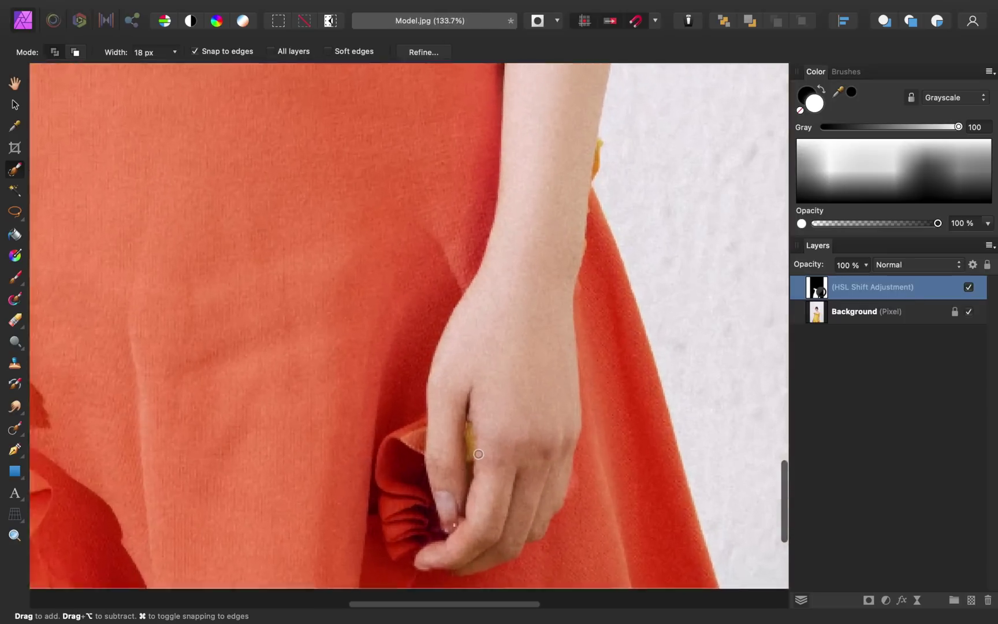
scroll(488, 443, "down", 3)
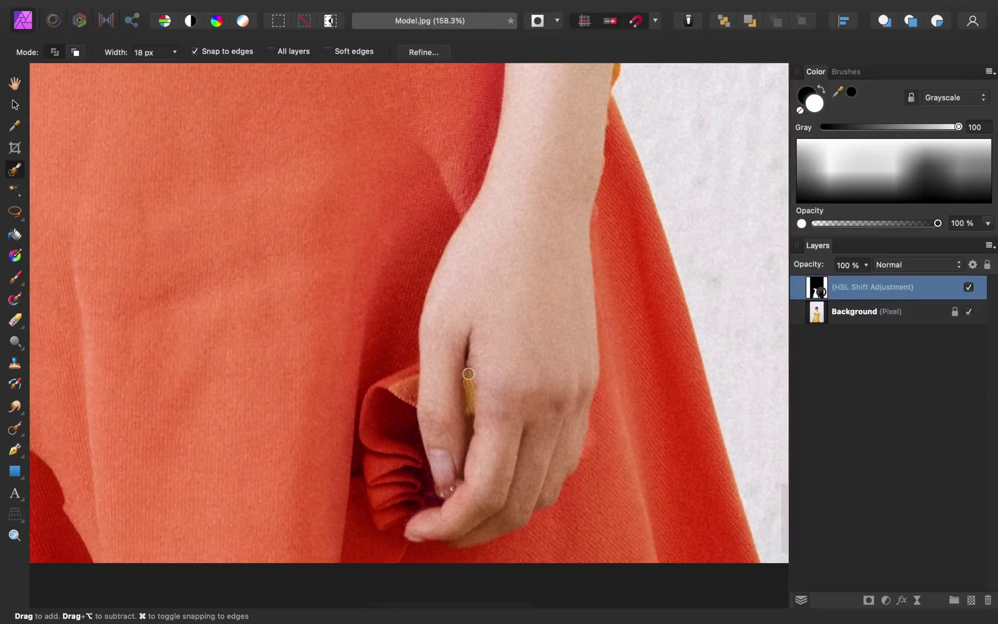
scroll(485, 399, "up", 6)
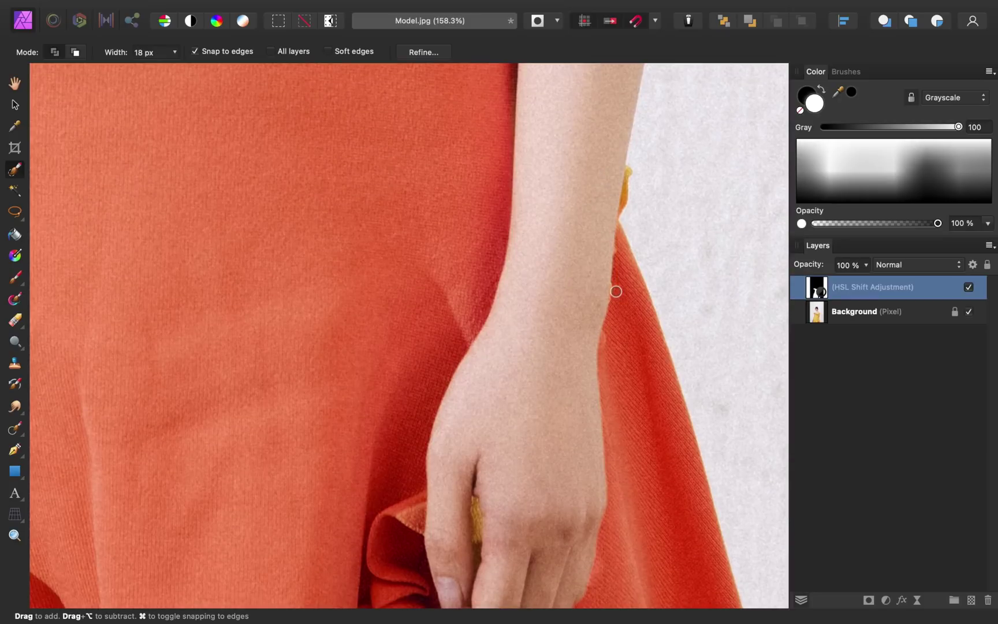
left_click(15, 278)
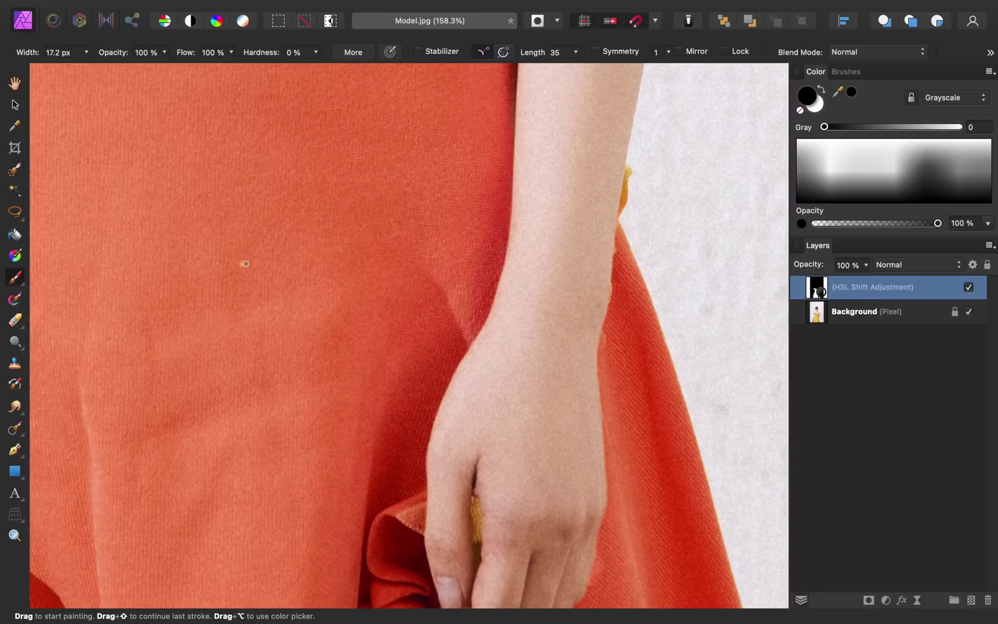
left_click(815, 110)
Paint the leftover yellow strips beside the hand and wrist into the HSL mask
scroll(550, 426, "down", 3)
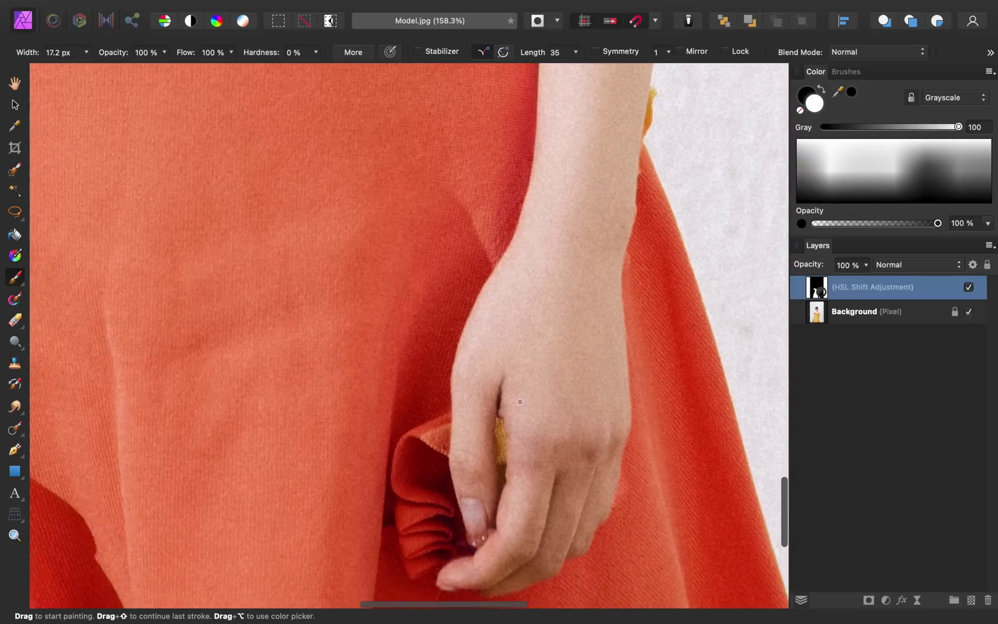
mouse_move(513, 406)
left_mouse_down()
mouse_move(514, 445)
mouse_move(517, 402)
left_mouse_up()
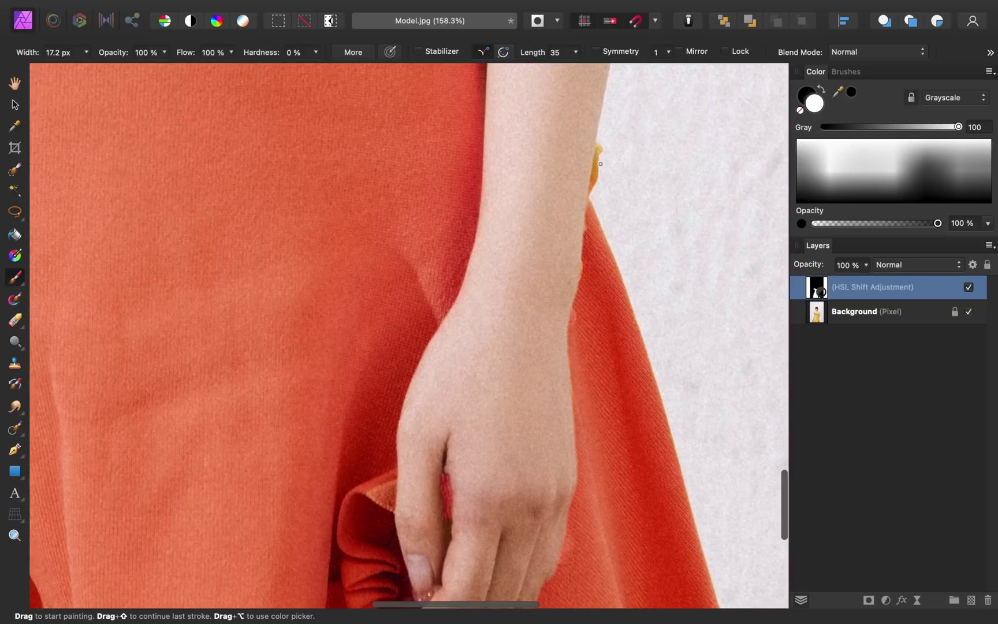
scroll(596, 164, "up", 3)
scroll(597, 165, "right", 3)
mouse_move(596, 164)
left_mouse_down()
mouse_move(592, 186)
mouse_move(599, 150)
left_mouse_up()
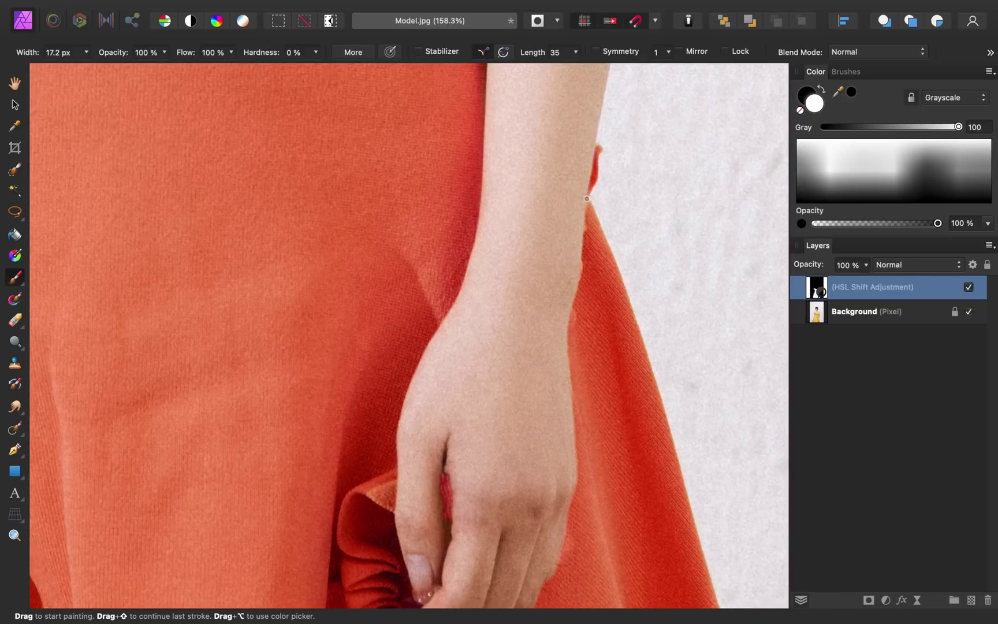
key("x")
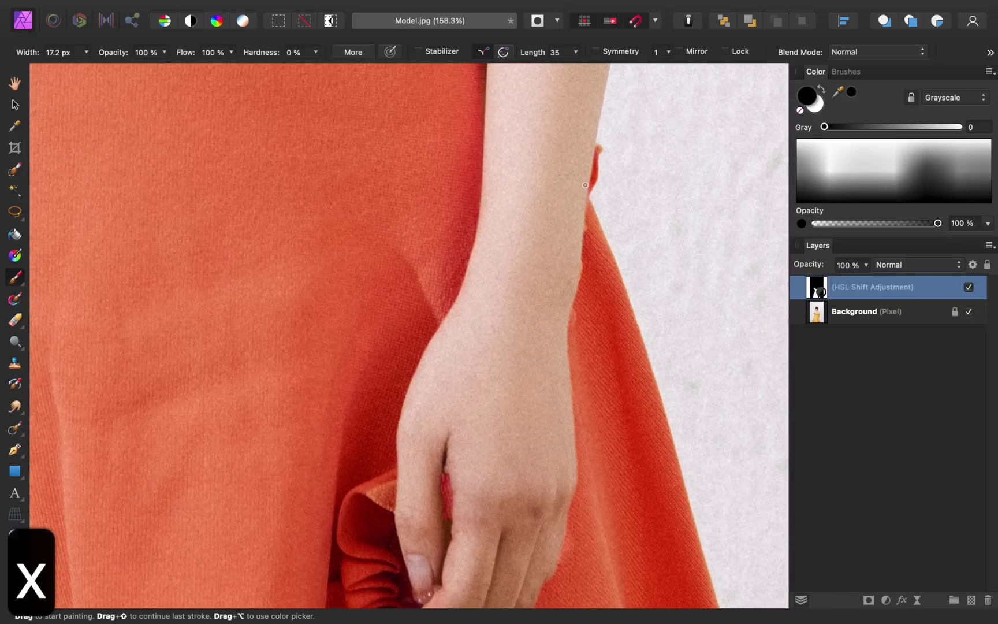
key("x")
scroll(664, 283, "down", 10)
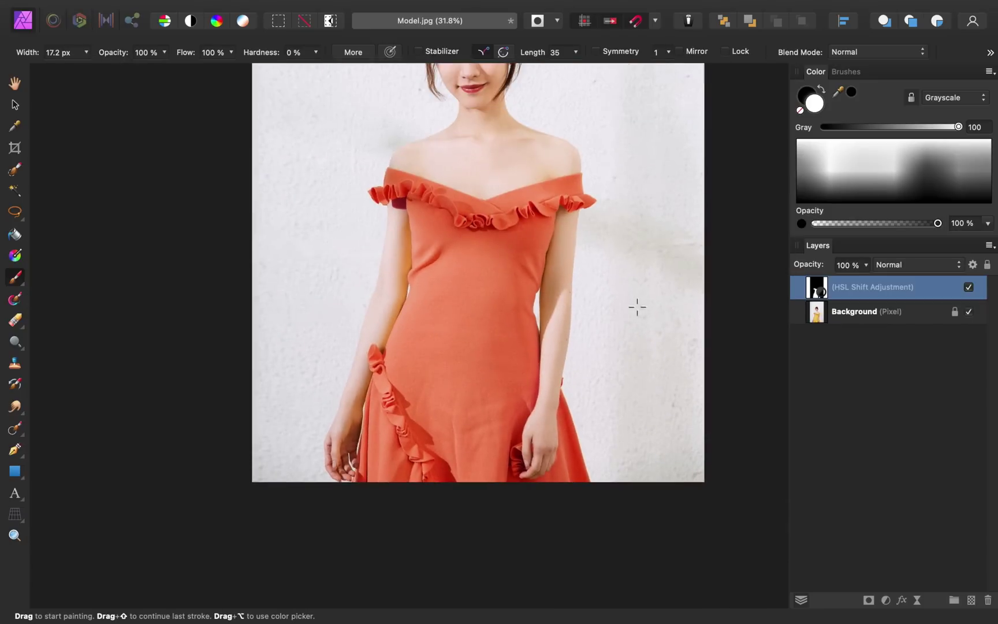
Reopen the HSL adjustment and set Hue -119.7°, Saturation -50%, Luminosity -11%
left_click(817, 297)
double_click(816, 295)
scroll(395, 328, "right", 5)
scroll(396, 329, "up", 1)
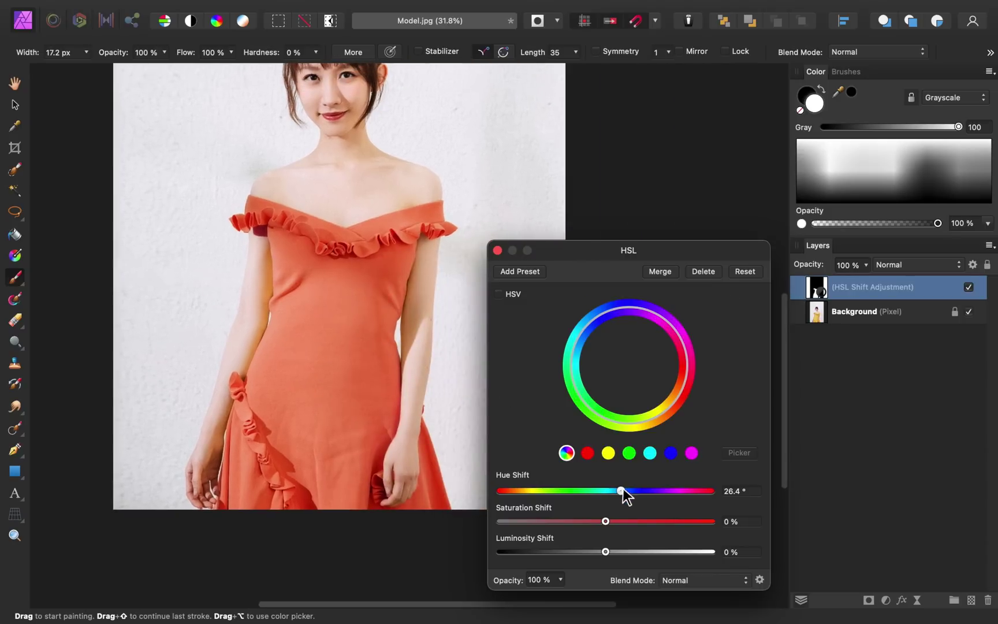
left_click_drag(622, 491, 535, 493)
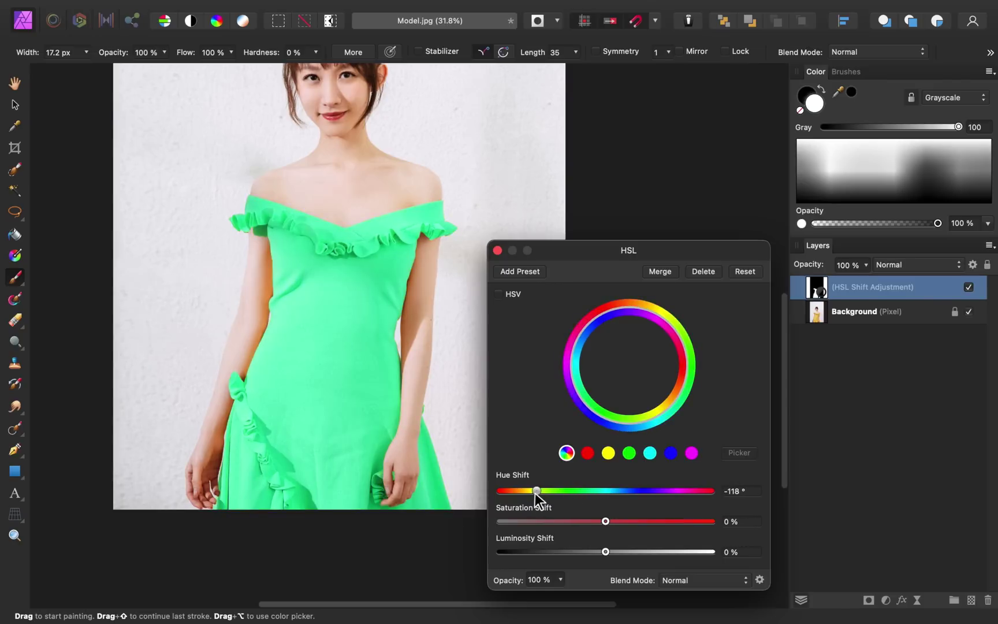
left_click_drag(607, 521, 548, 525)
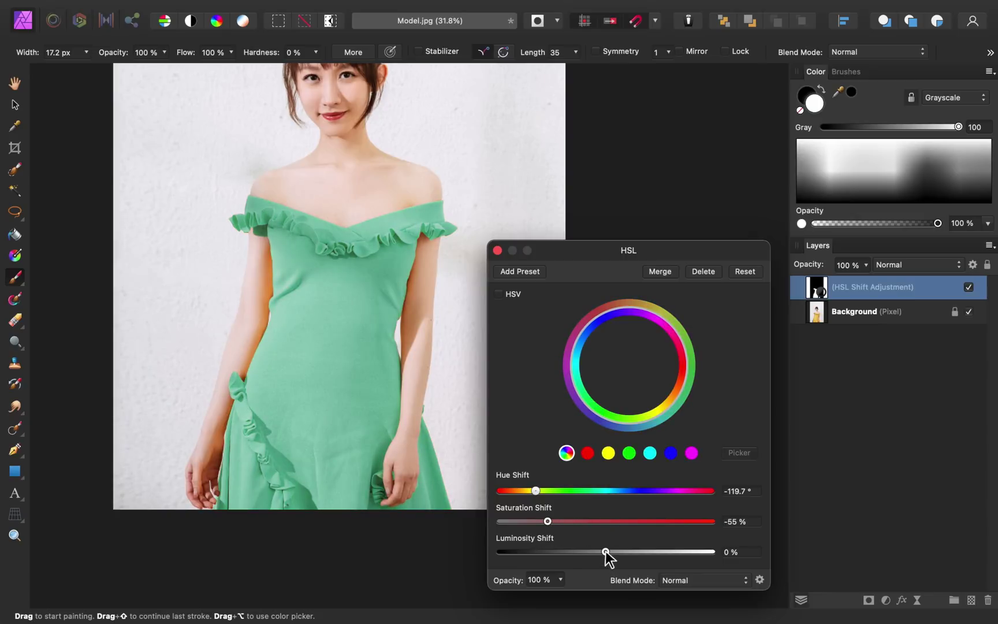
mouse_move(606, 553)
left_mouse_down()
mouse_move(624, 554)
mouse_move(594, 552)
left_mouse_up()
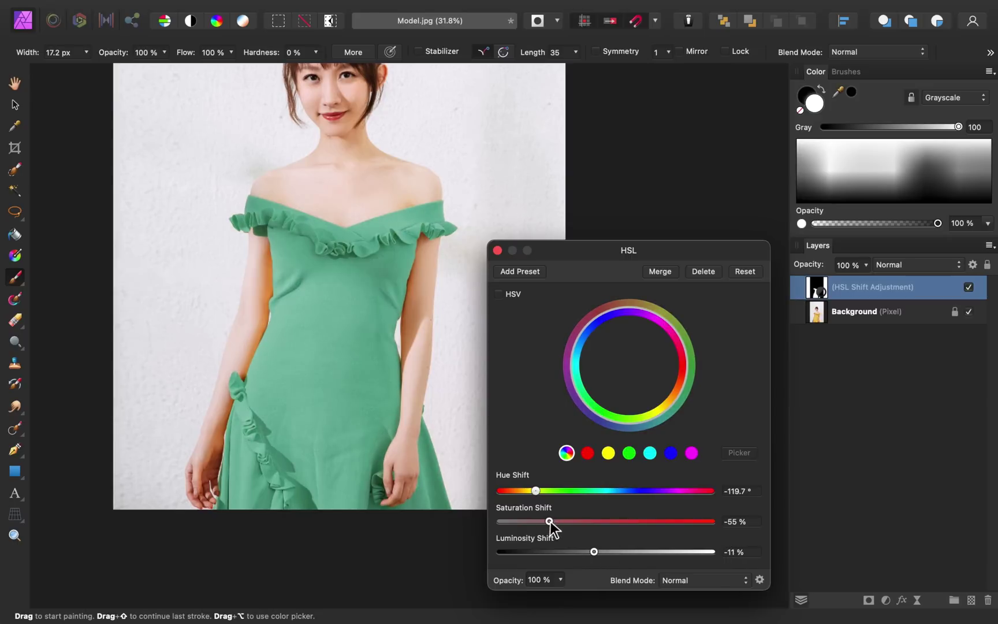
mouse_move(550, 521)
left_mouse_down()
mouse_move(588, 522)
mouse_move(553, 521)
left_mouse_up()
Set Saturation to -100%, test Luminosity extremes, return it to 0%, and close HSL
left_click_drag(516, 522, 497, 522)
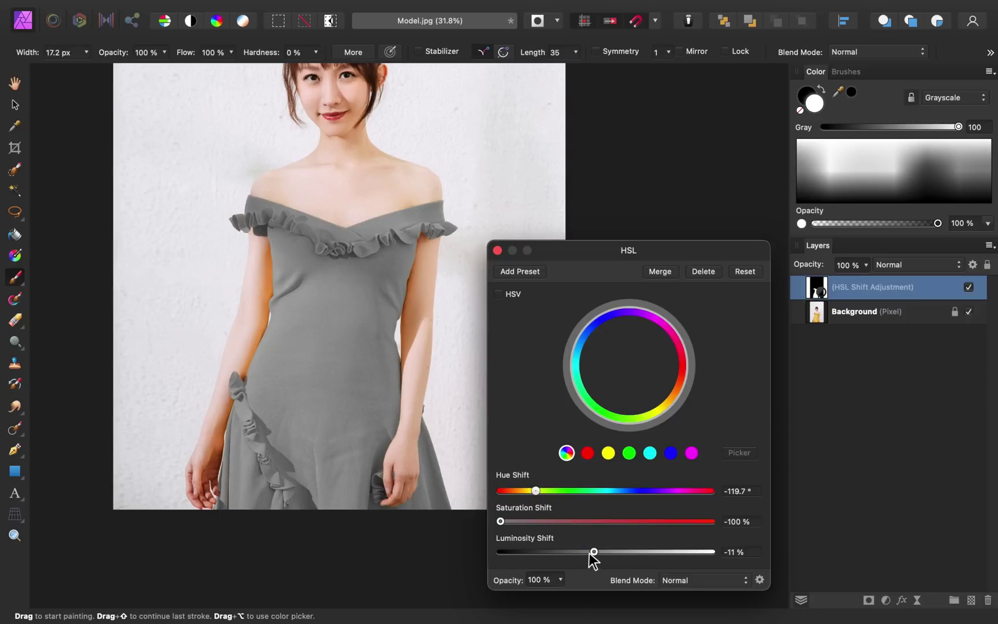
left_click(679, 552)
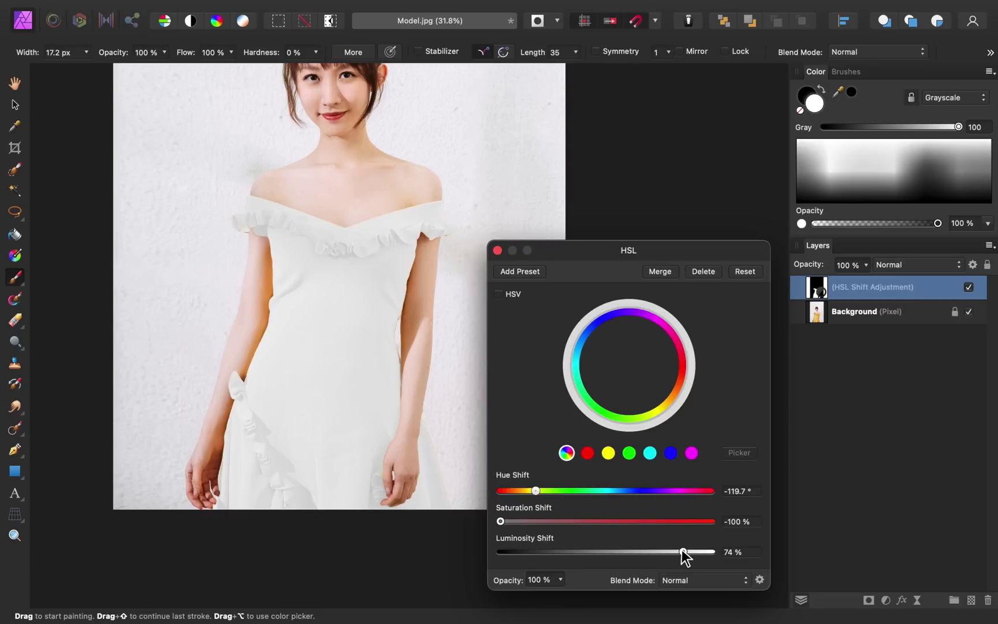
left_click_drag(591, 552, 532, 553)
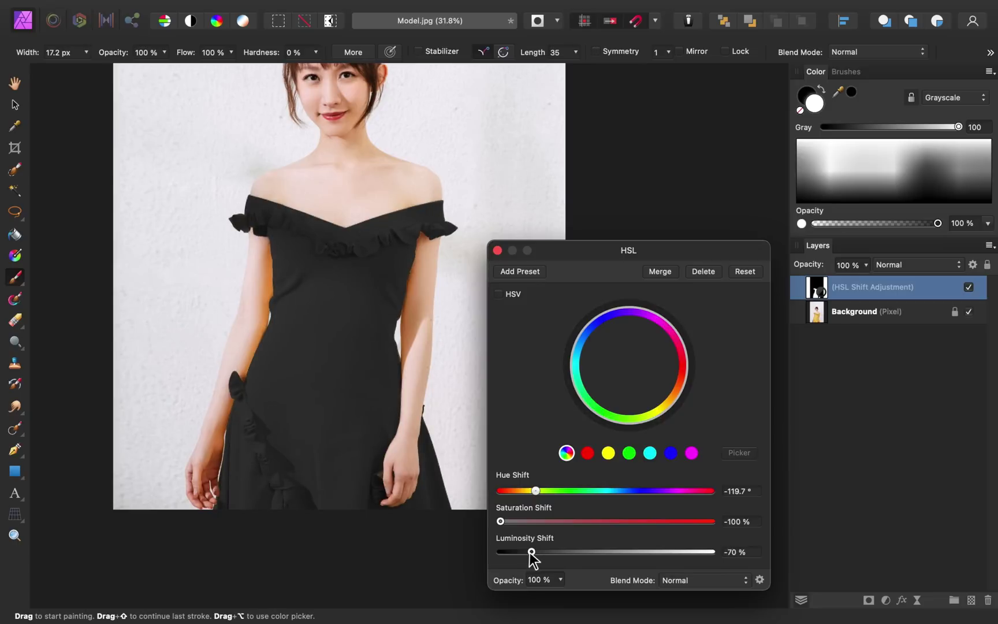
left_click_drag(532, 552, 605, 553)
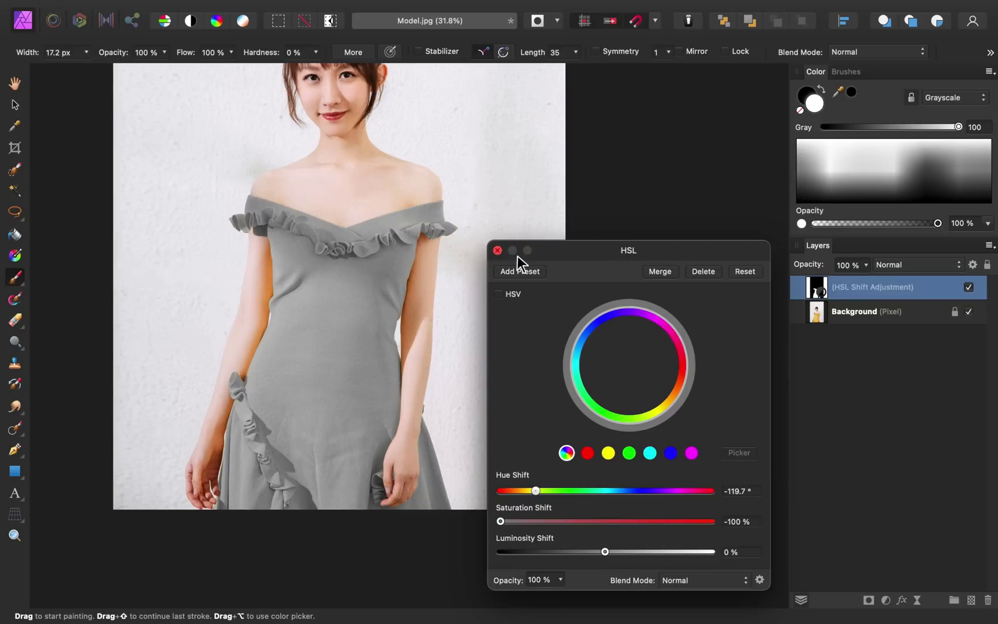
left_click(498, 250)
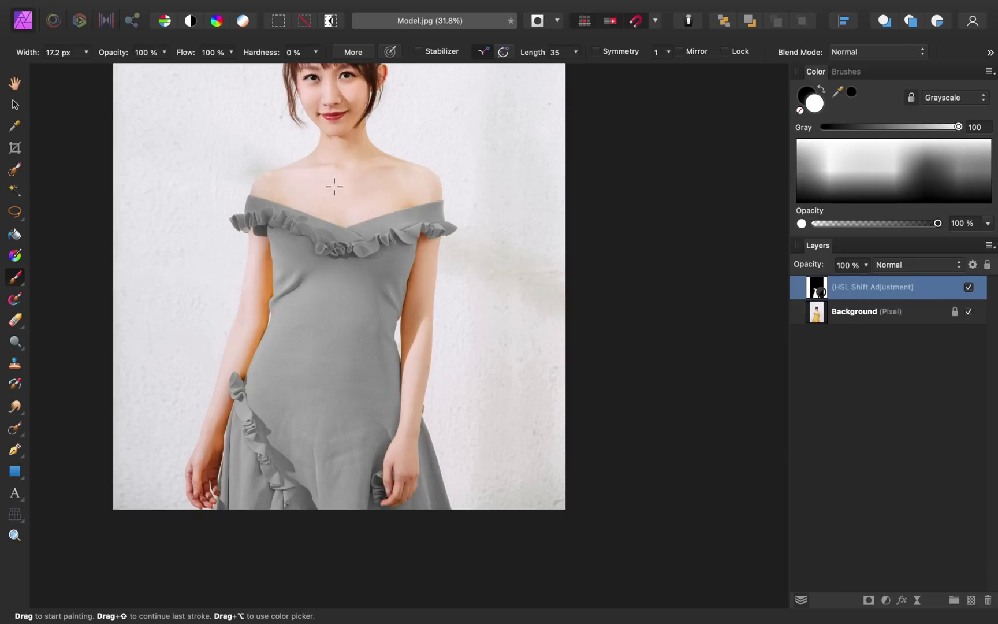
Load the HSL layer's mask as a selection and add a Levels adjustment above it
left_click(814, 298, "super")
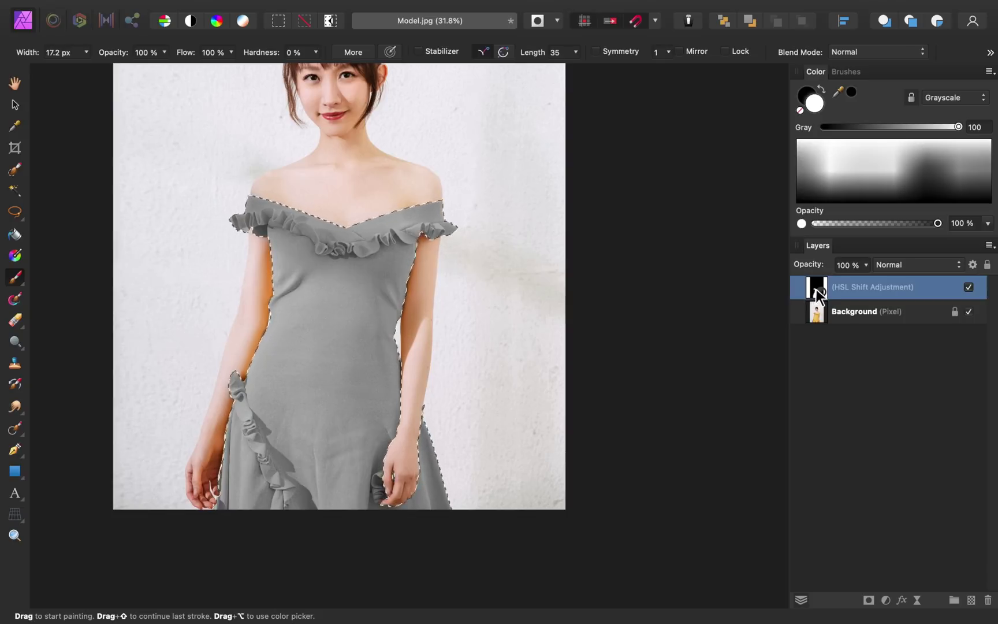
left_click(886, 601)
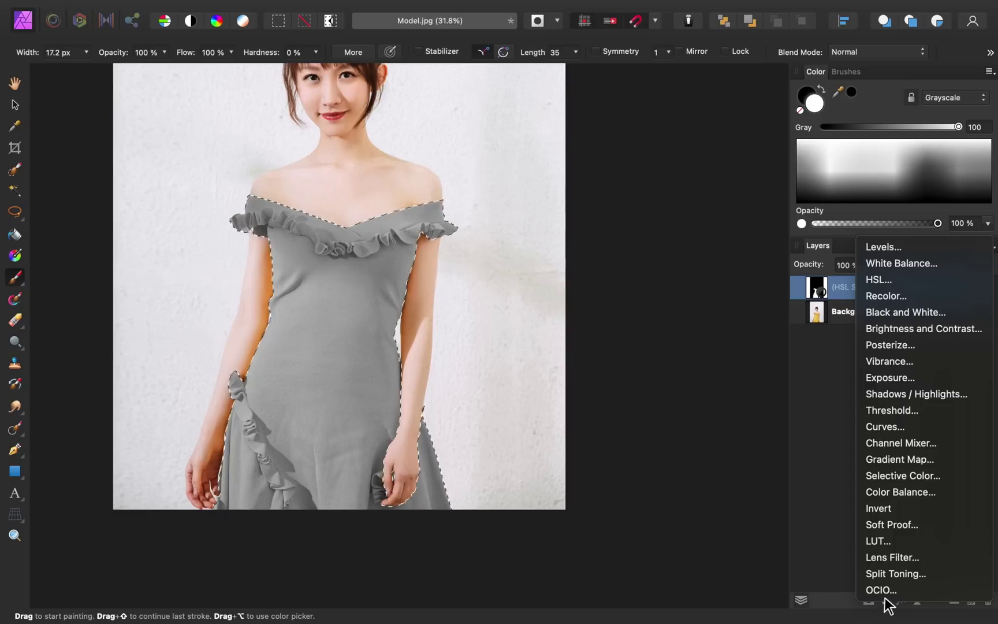
left_click(925, 249)
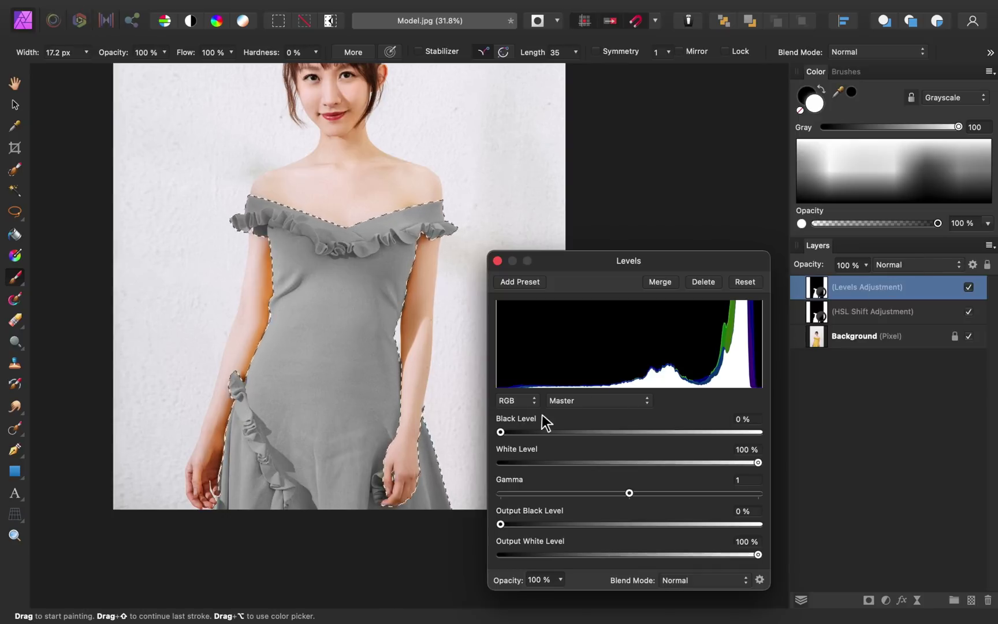
Adjust Levels to Black Level 43% and Gamma 1.48, making the dress dark charcoal
mouse_move(500, 433)
left_mouse_down()
mouse_move(601, 431)
mouse_move(497, 440)
left_mouse_up()
mouse_move(758, 462)
left_mouse_down()
mouse_move(680, 463)
mouse_move(764, 466)
left_mouse_up()
mouse_move(630, 493)
left_mouse_down()
mouse_move(689, 493)
mouse_move(562, 504)
mouse_move(631, 501)
left_mouse_up()
left_click_drag(501, 432, 590, 432)
left_click_drag(630, 493, 673, 495)
left_click_drag(589, 432, 595, 432)
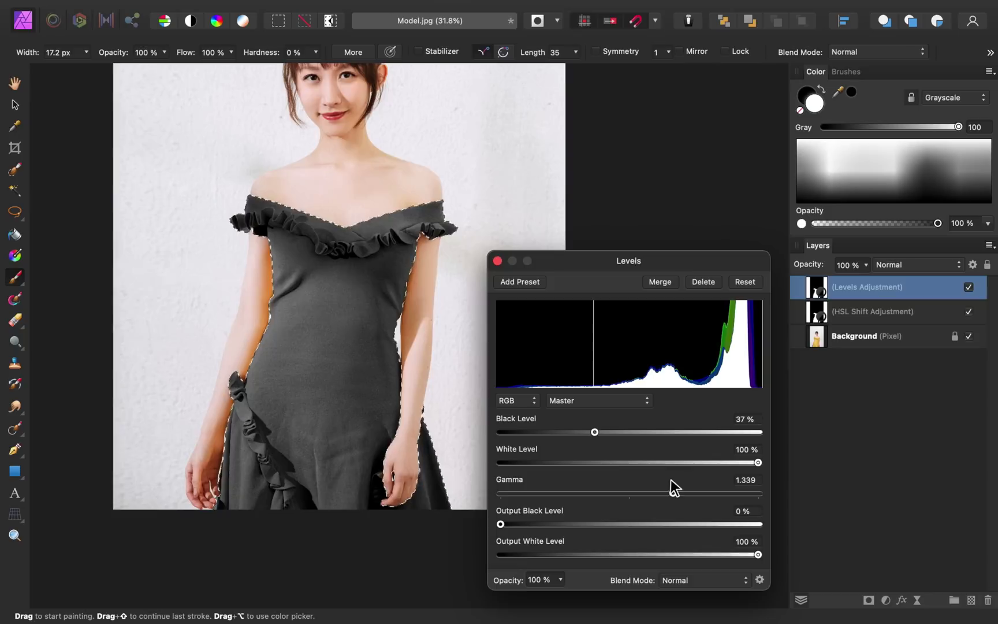
left_click_drag(673, 493, 687, 494)
mouse_move(595, 433)
left_mouse_down()
mouse_move(617, 434)
mouse_move(612, 440)
left_mouse_up()
mouse_move(689, 497)
left_mouse_down()
mouse_move(702, 501)
mouse_move(689, 493)
left_mouse_up()
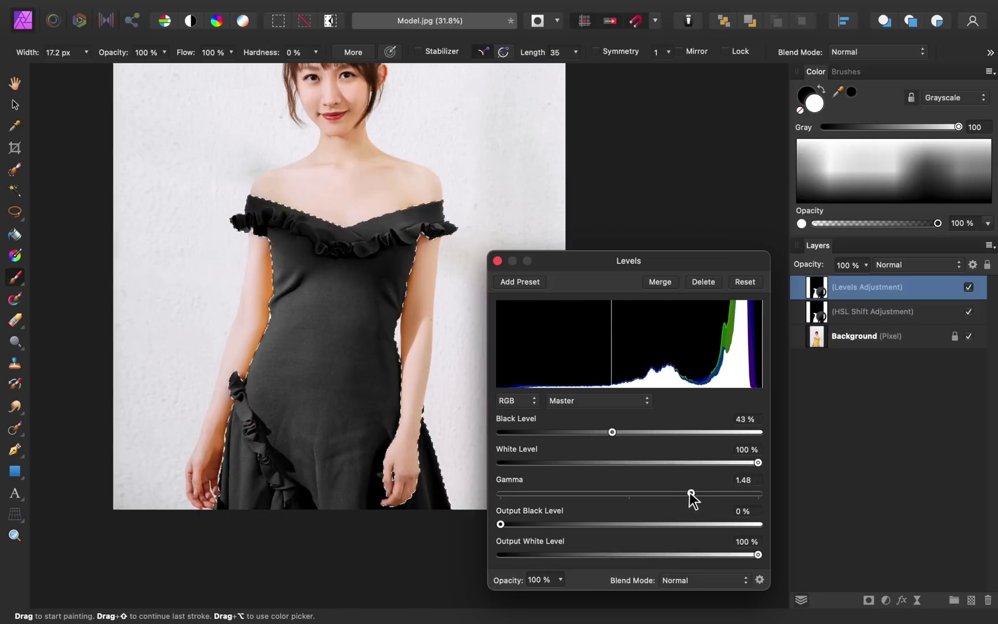
Reset Black Level to 0%, set White Level 71% and Gamma 0.716, then deselect
left_click_drag(690, 492, 629, 495)
left_click_drag(611, 433, 483, 429)
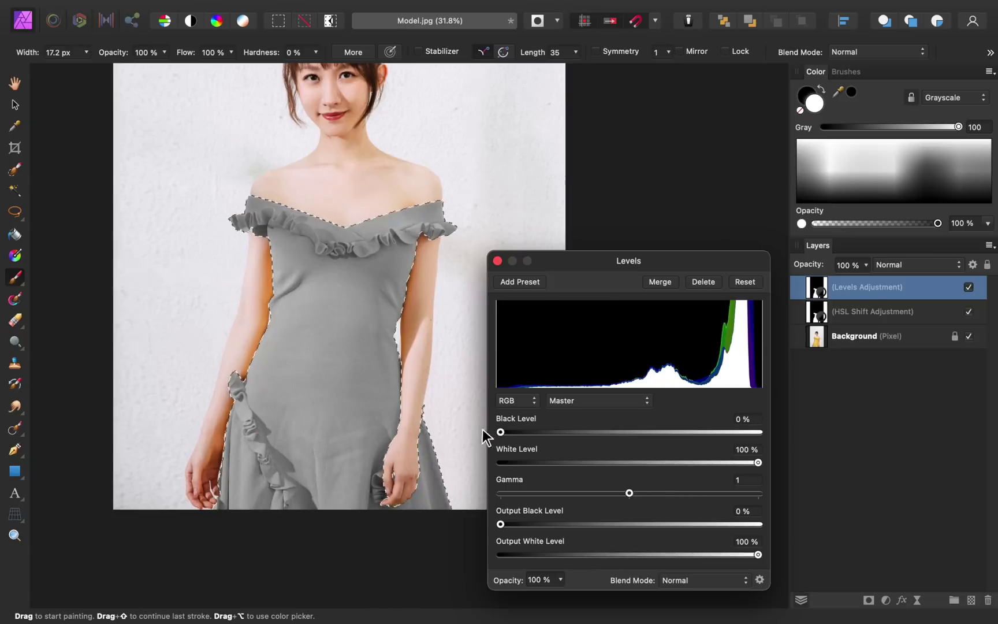
left_click_drag(758, 462, 683, 463)
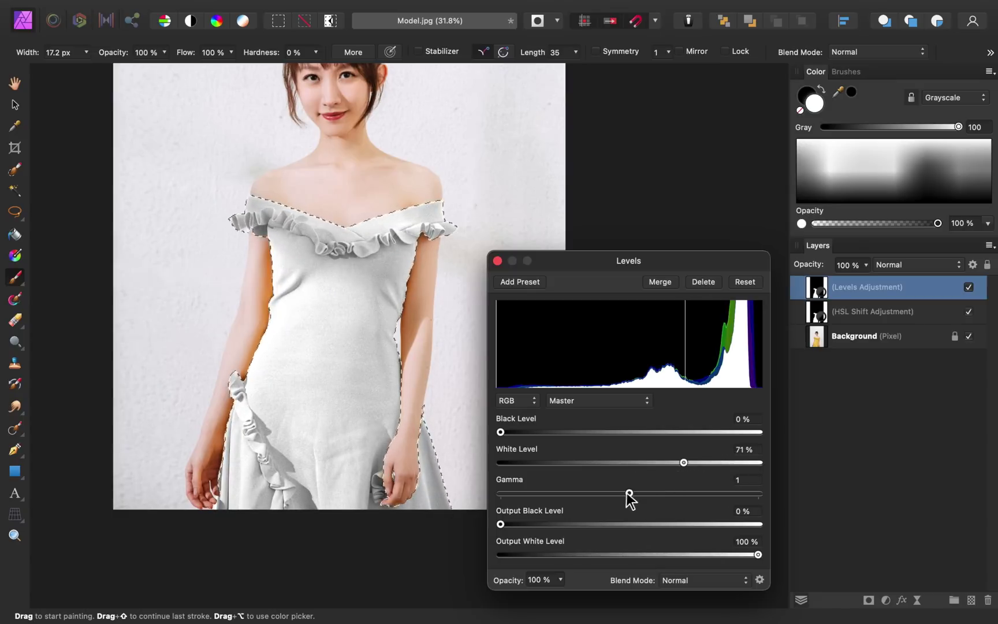
left_click_drag(629, 494, 594, 498)
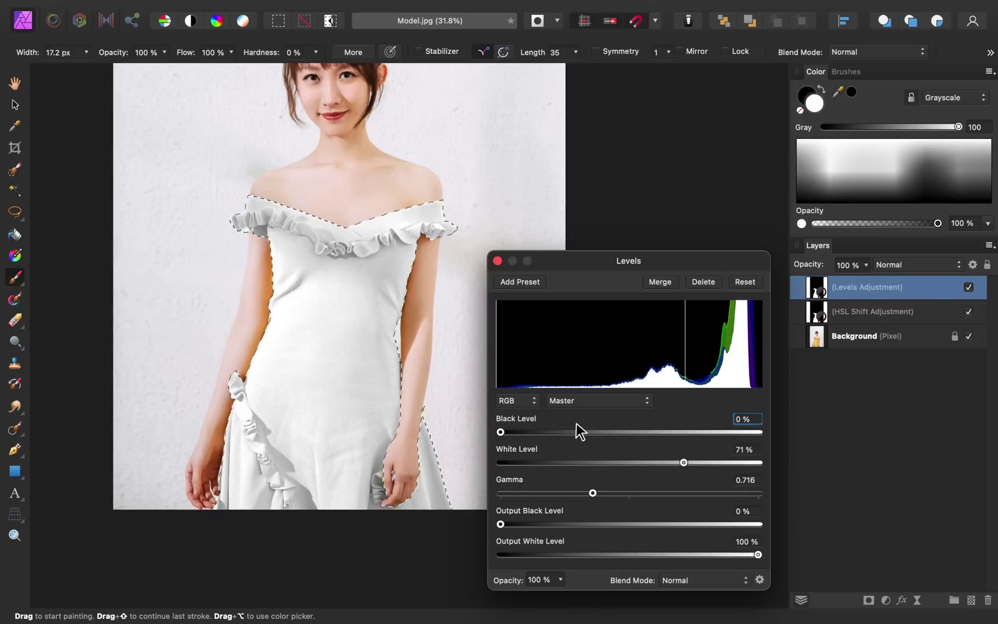
key("super+d")
Reset the Levels white point to 100% and bring gamma back to neutral grey
left_click_drag(684, 463, 790, 469)
left_click_drag(593, 493, 629, 494)
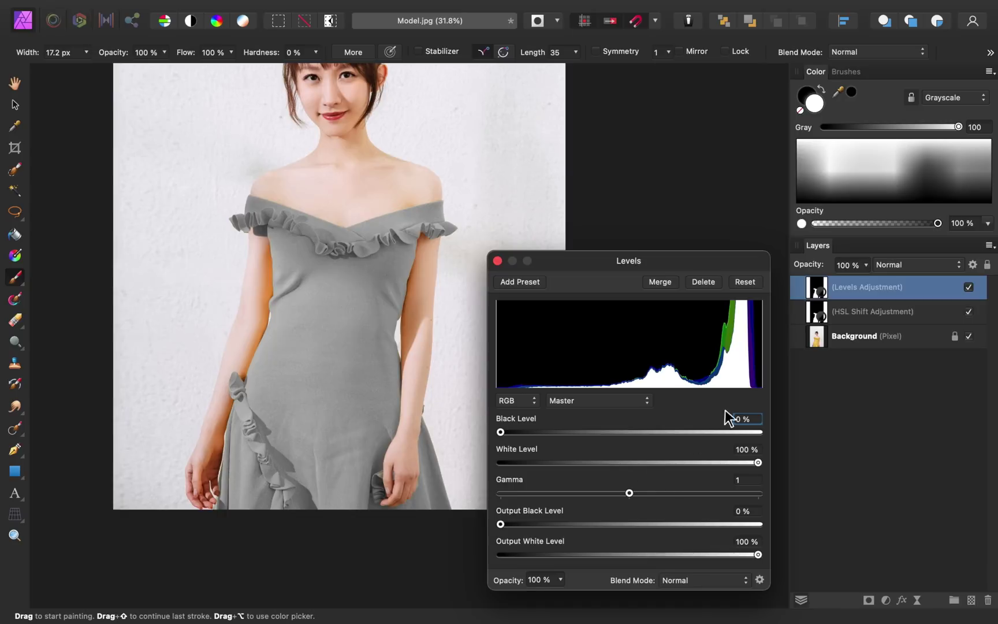
left_click(815, 316)
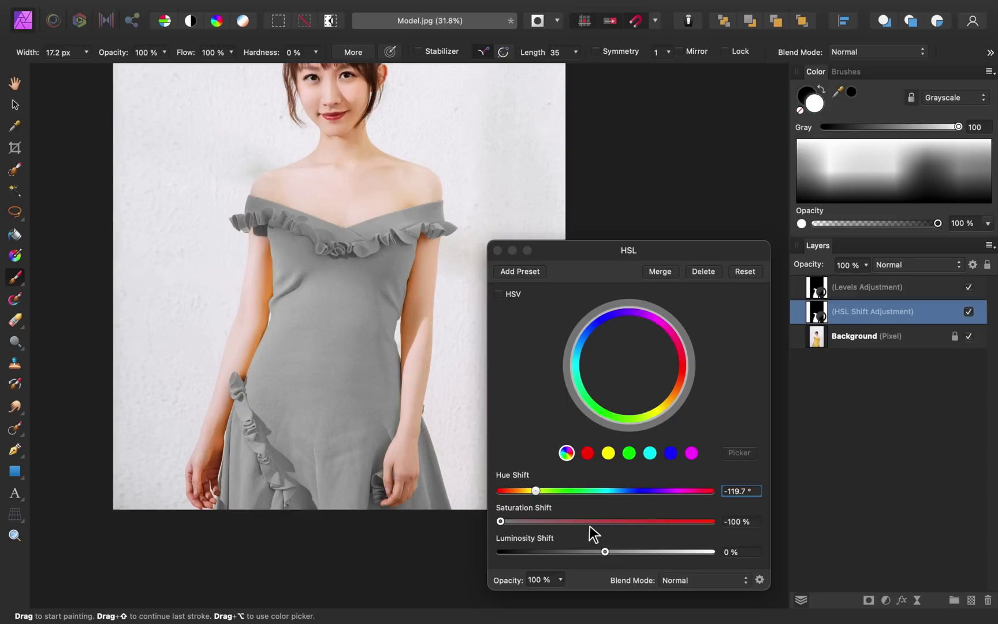
Set HSL to 39.8° hue shift, −14% saturation and 1% luminosity for a coral red dress
left_click(501, 521)
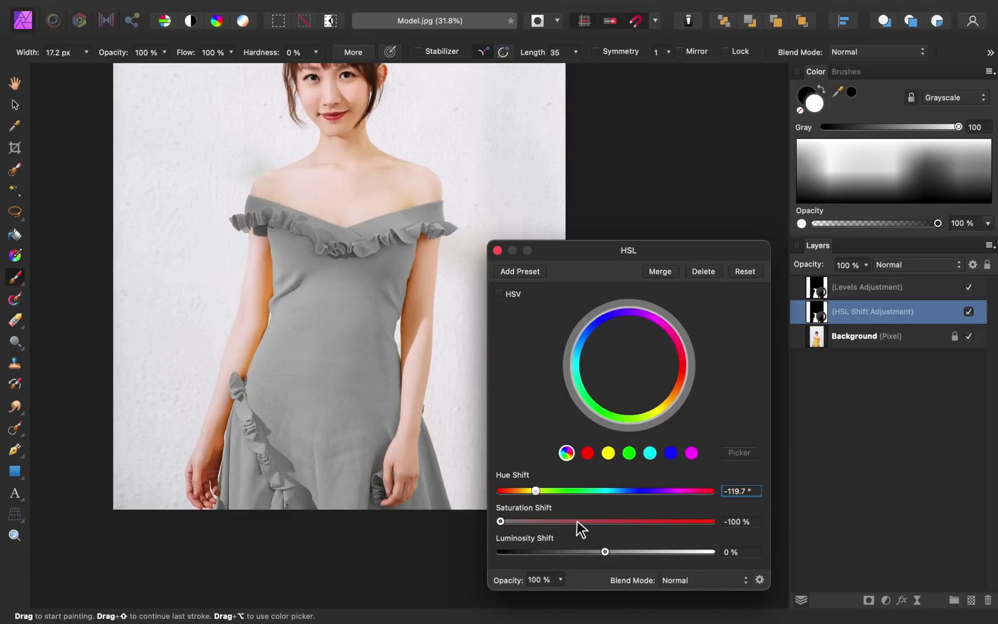
left_click_drag(577, 520, 585, 523)
left_click_drag(533, 493, 628, 498)
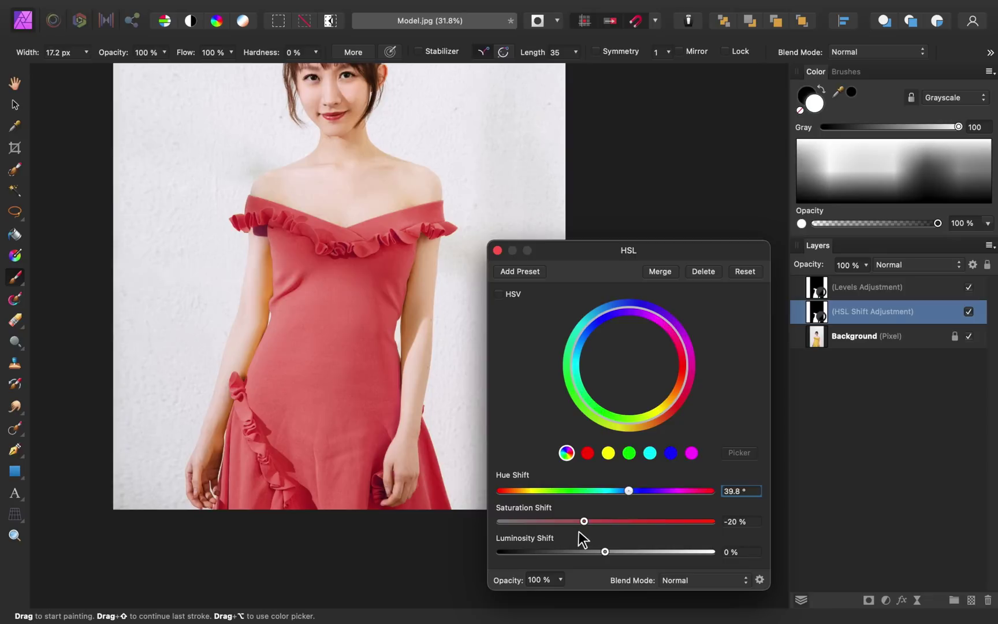
mouse_move(584, 523)
left_mouse_down()
mouse_move(635, 526)
mouse_move(579, 530)
mouse_move(591, 531)
left_mouse_up()
left_click_drag(604, 552, 573, 552)
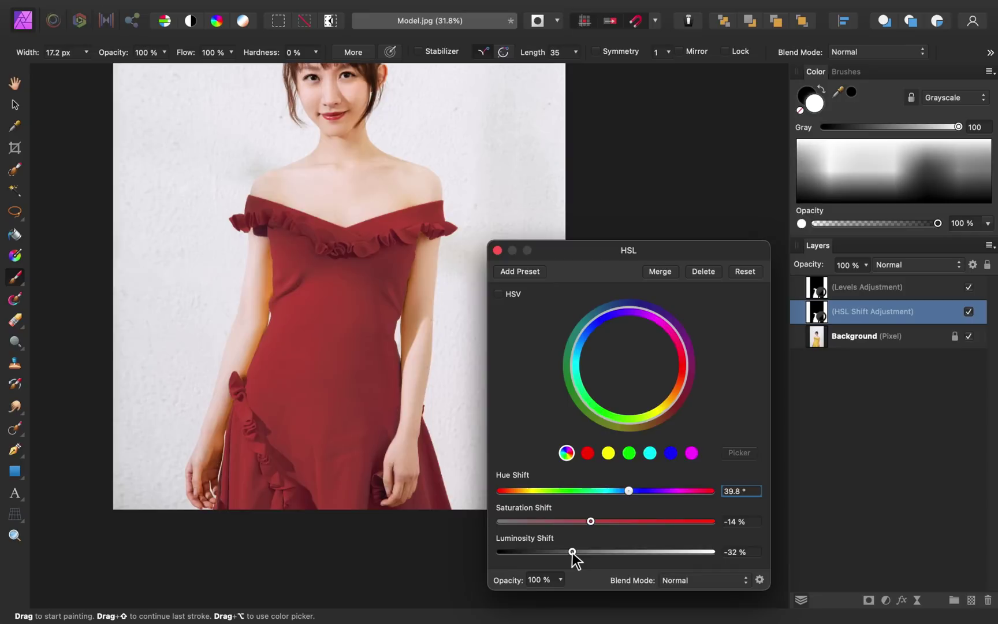
left_click_drag(572, 553, 607, 552)
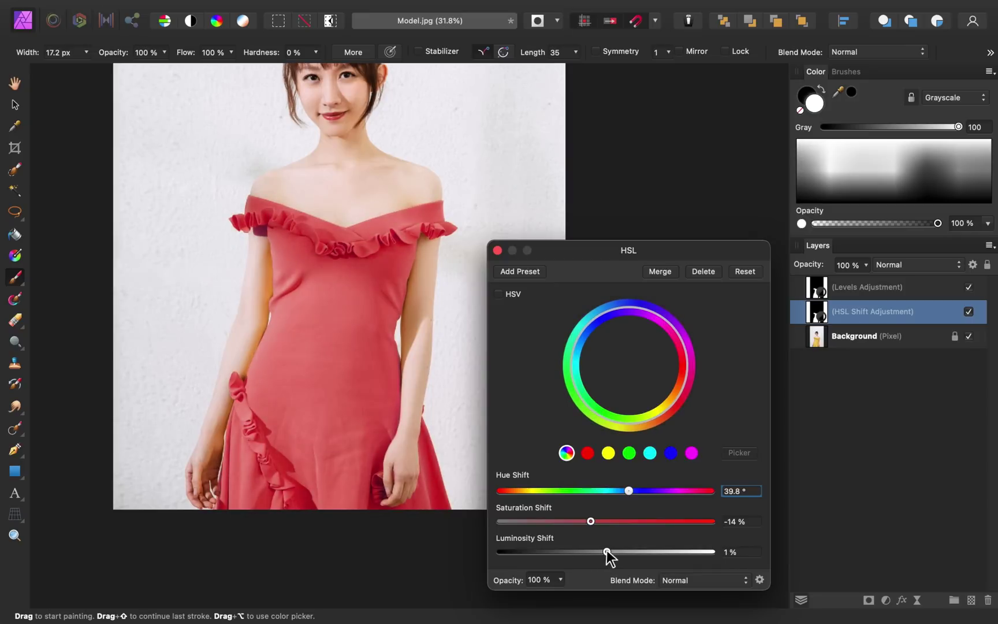
Set the Levels black level to 21% and gamma to 1.351
double_click(814, 293)
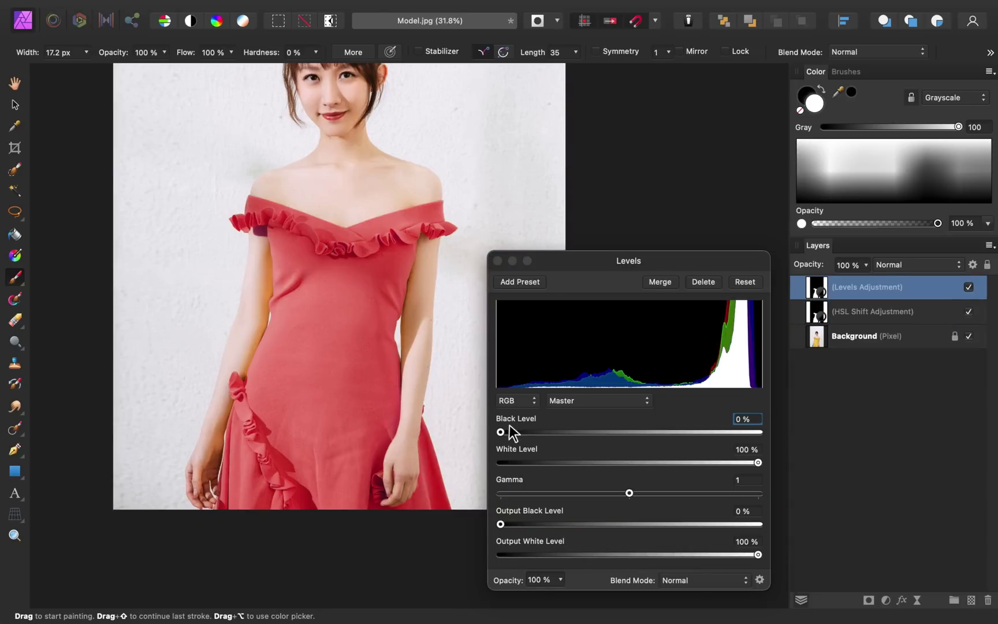
left_click_drag(500, 432, 555, 435)
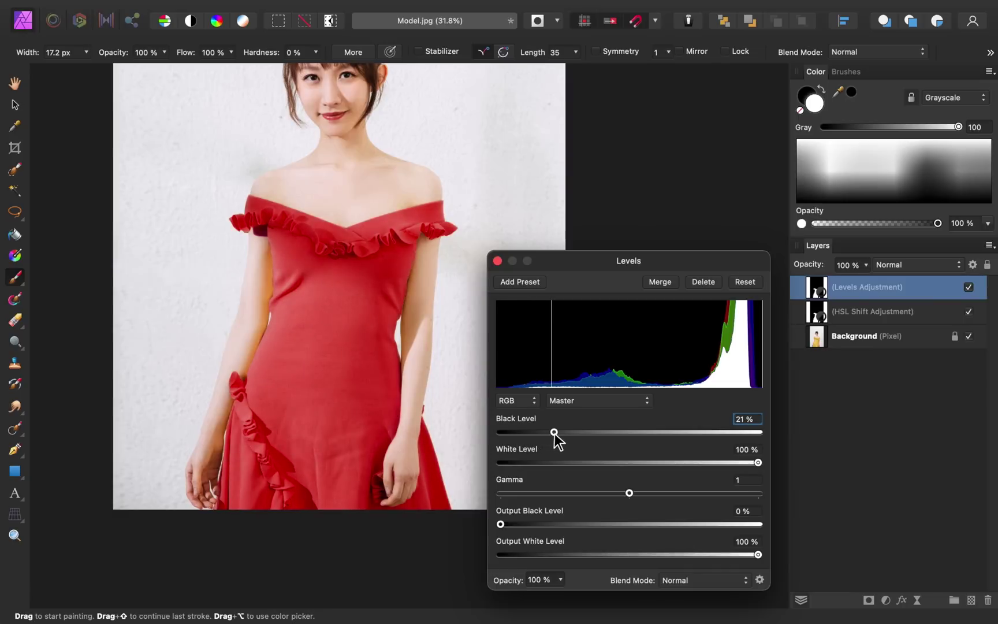
left_click_drag(629, 493, 677, 508)
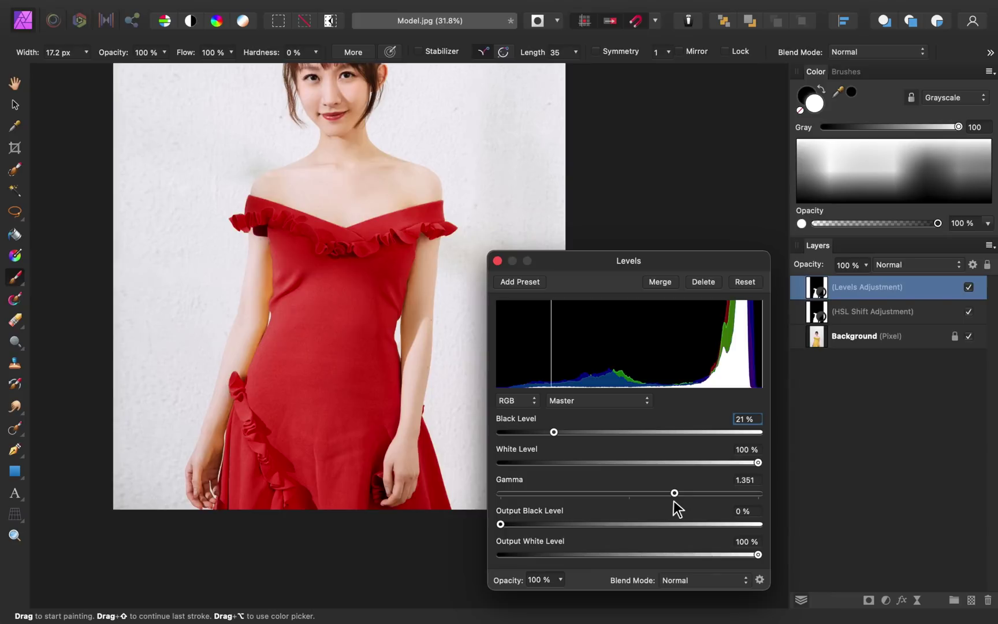
Lower the HSL saturation shift to −29% and hide Levels to compare
left_click(814, 319)
double_click(815, 316)
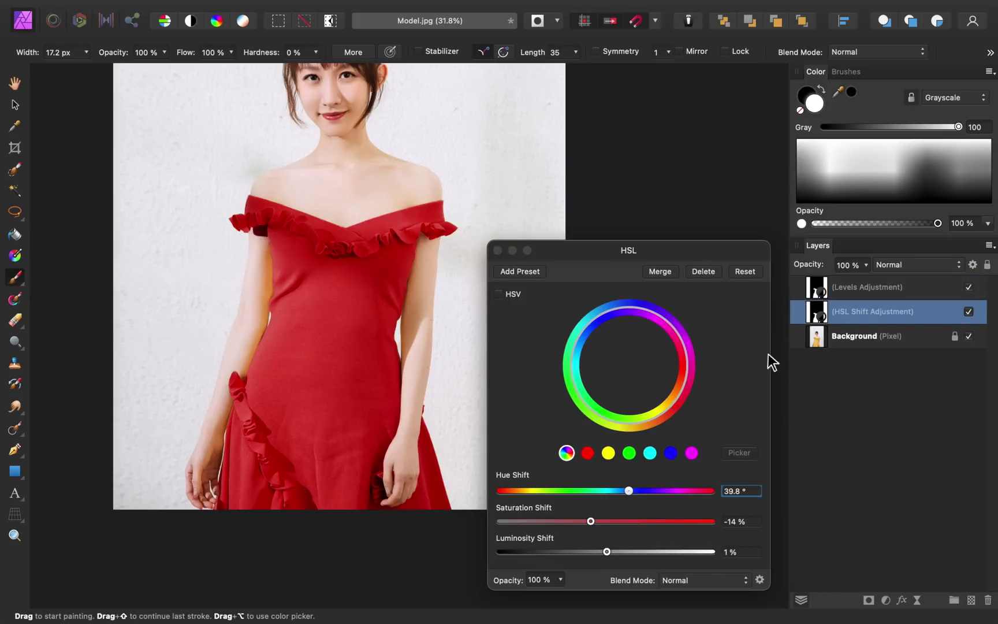
left_click_drag(591, 519, 575, 523)
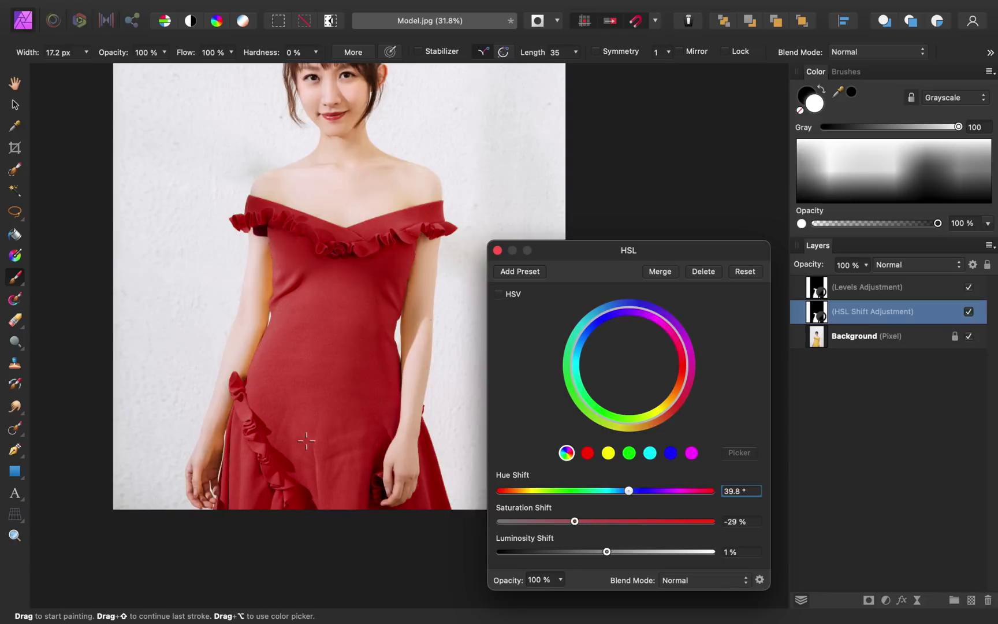
scroll(306, 441, "down", 3)
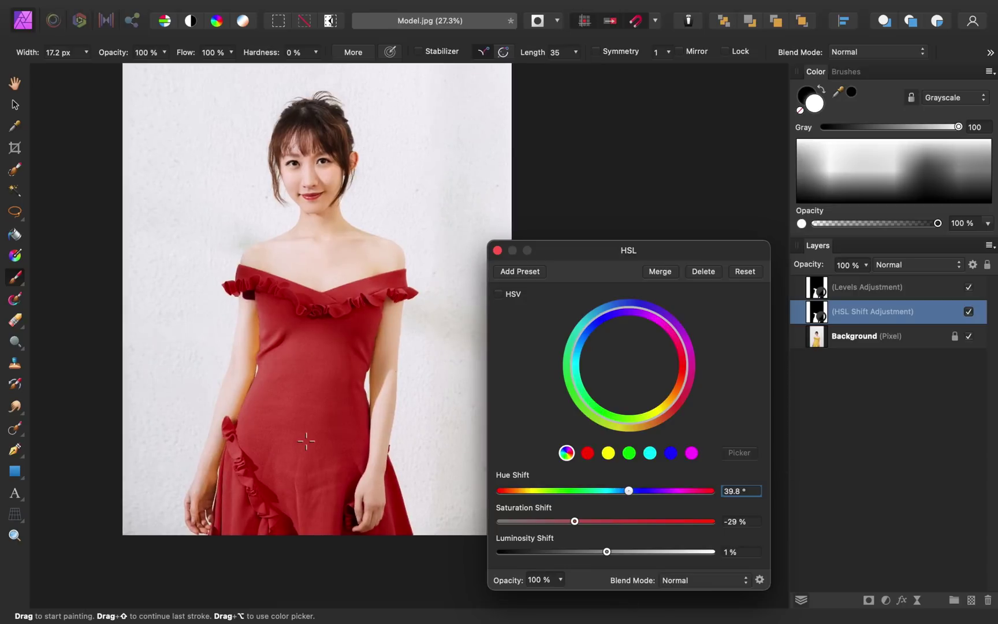
left_click(969, 287)
Show Levels again and set HSL to −145.7° hue shift and −49% saturation
left_click(969, 288)
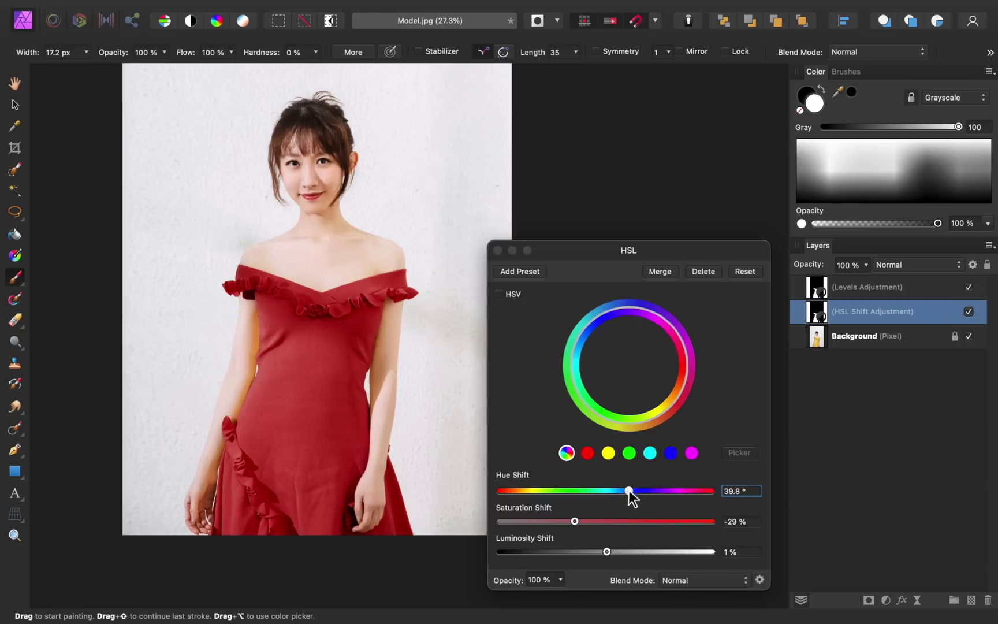
left_click_drag(629, 492, 519, 493)
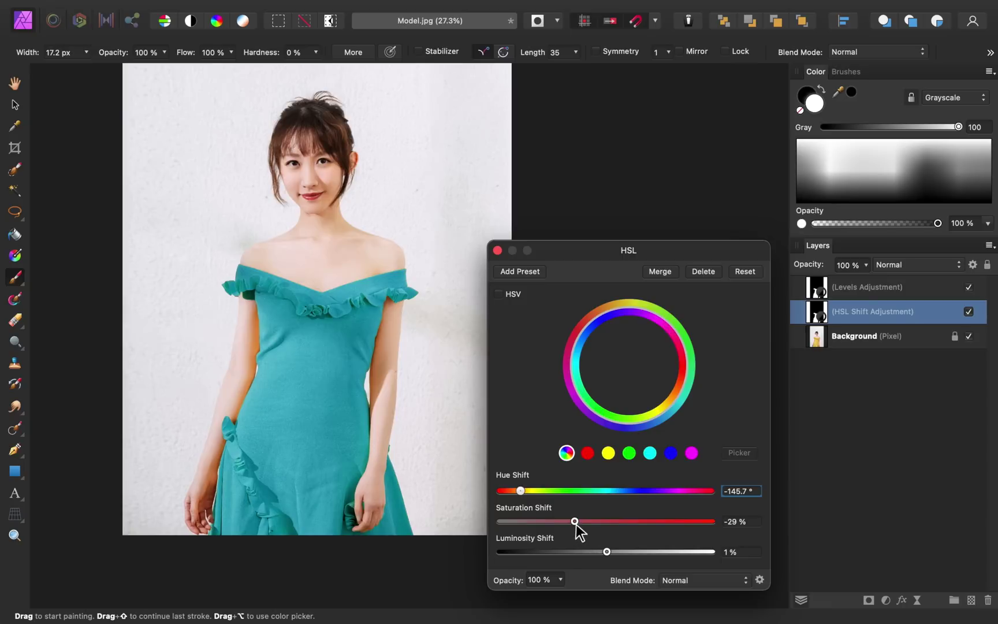
left_click_drag(574, 522, 553, 524)
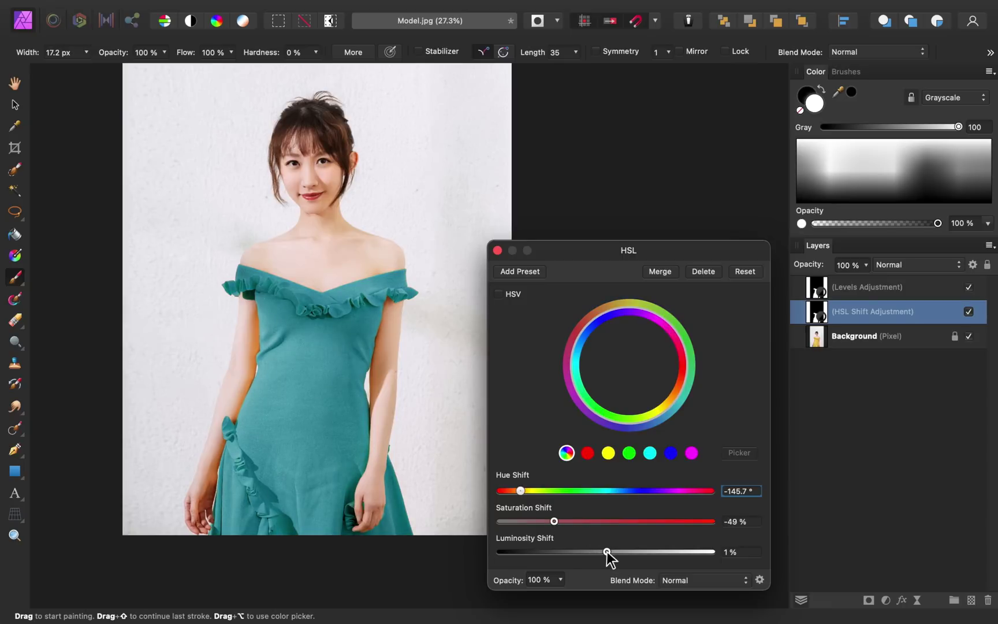
mouse_move(607, 552)
left_mouse_down()
mouse_move(666, 552)
mouse_move(607, 552)
left_mouse_up()
Set Levels to 0% black, 83% white and 0.708 gamma for a light aqua dress
double_click(814, 286)
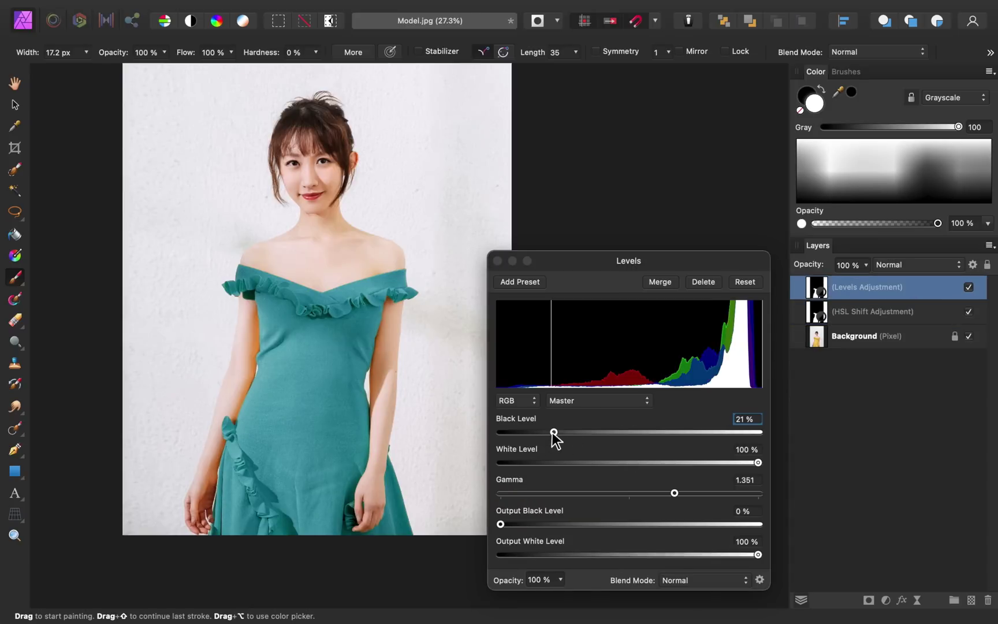
left_click_drag(554, 432, 483, 437)
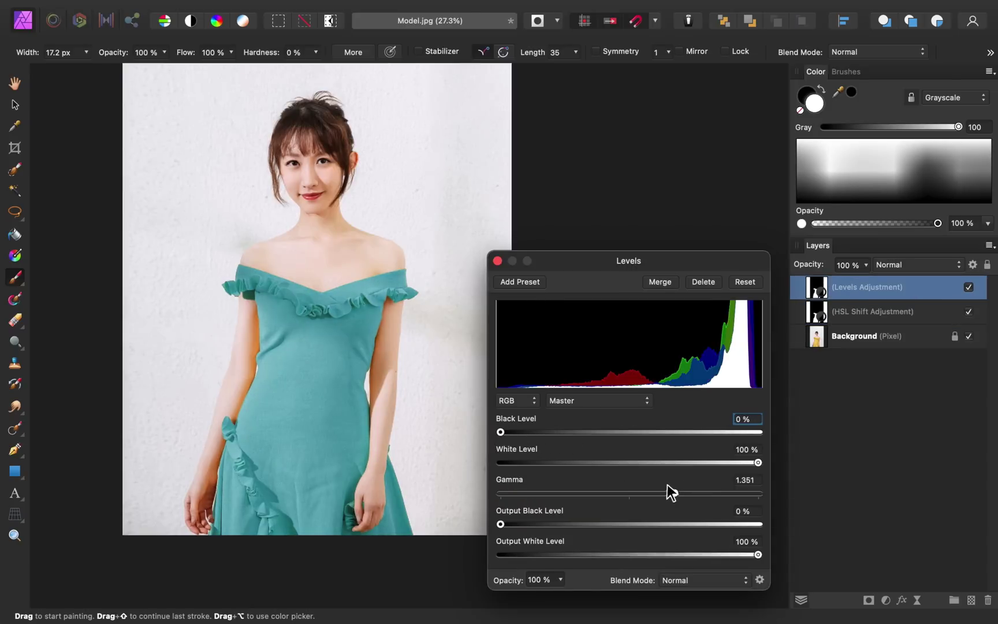
left_click_drag(675, 494, 629, 496)
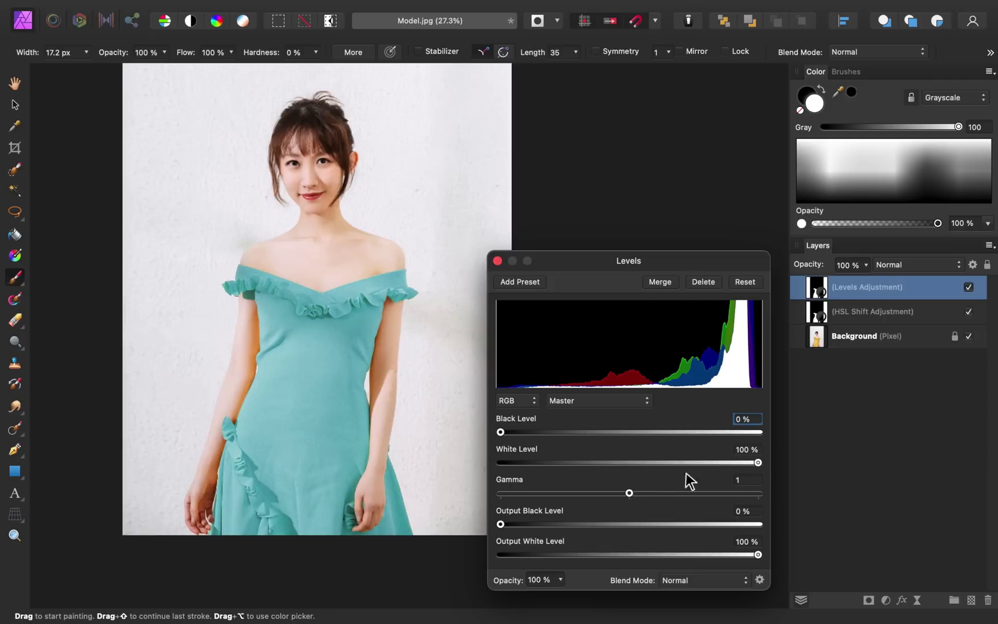
left_click_drag(757, 464, 695, 464)
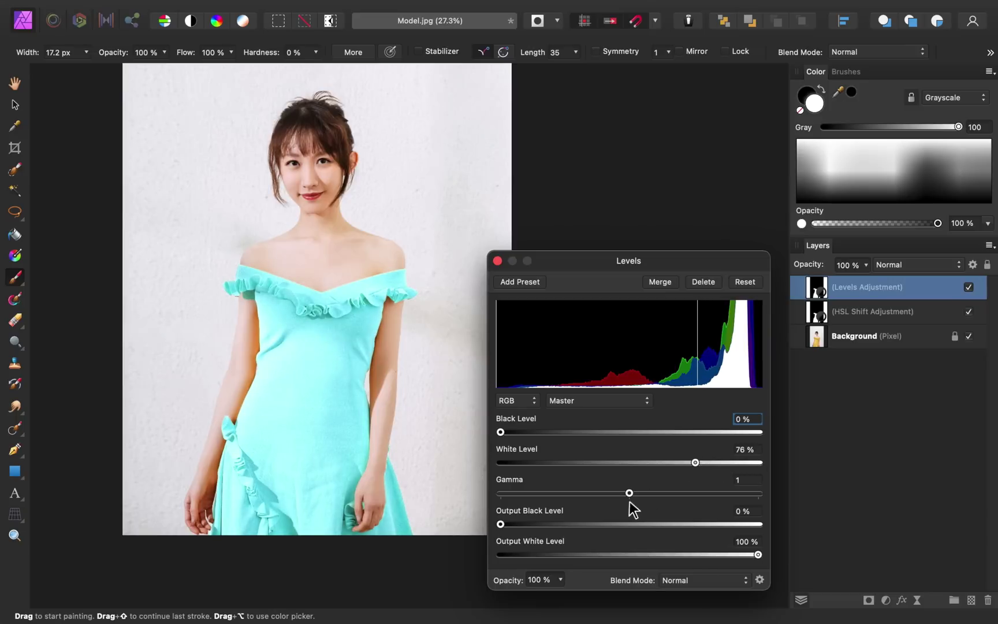
left_click_drag(629, 495, 597, 494)
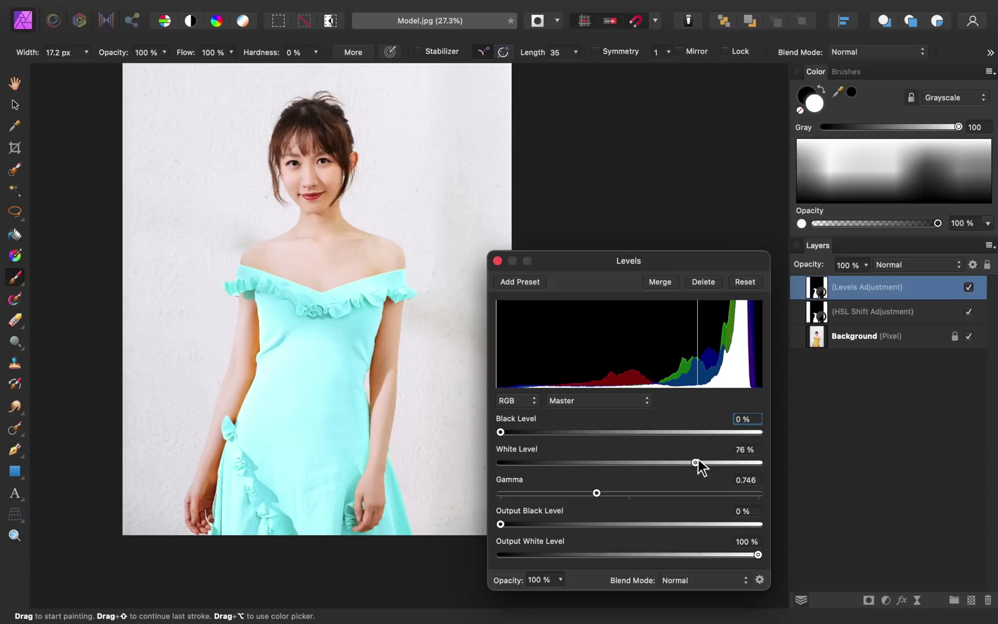
left_click_drag(697, 460, 715, 463)
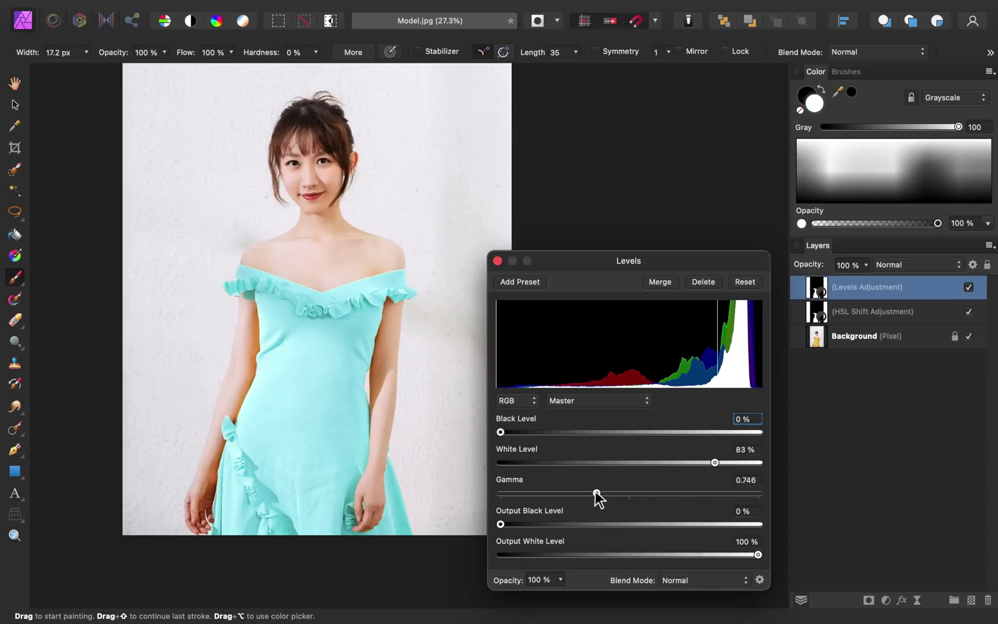
left_click_drag(597, 493, 591, 493)
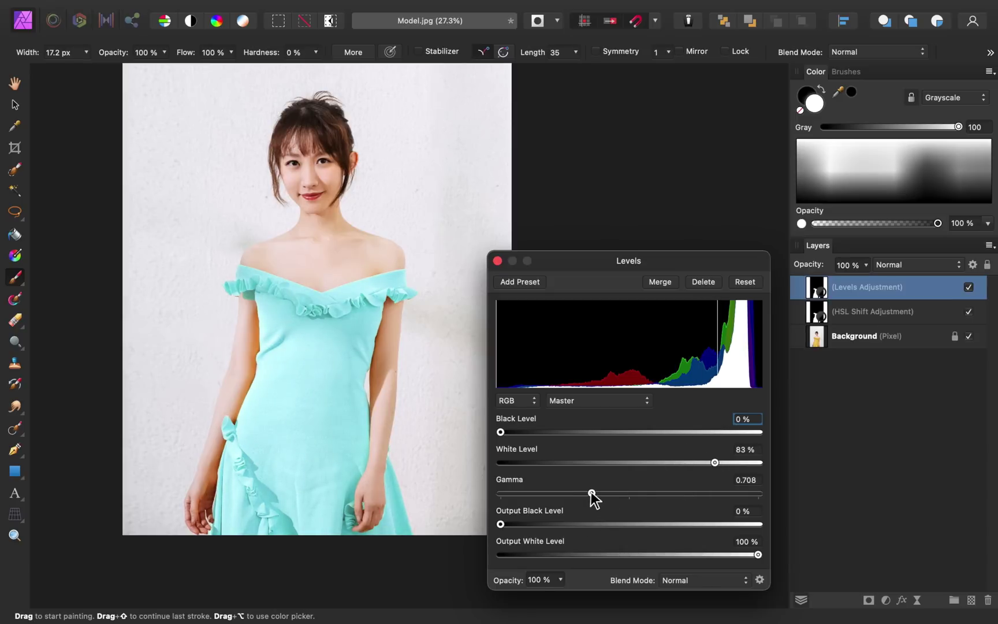